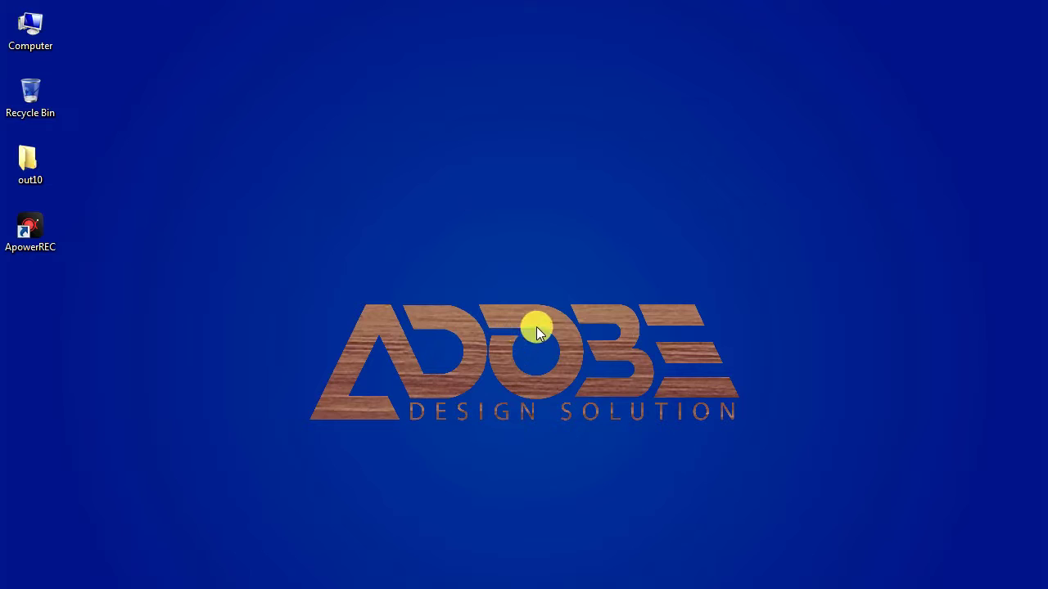
pyautogui.rightClick(712, 282)
pyautogui.click(752, 327)
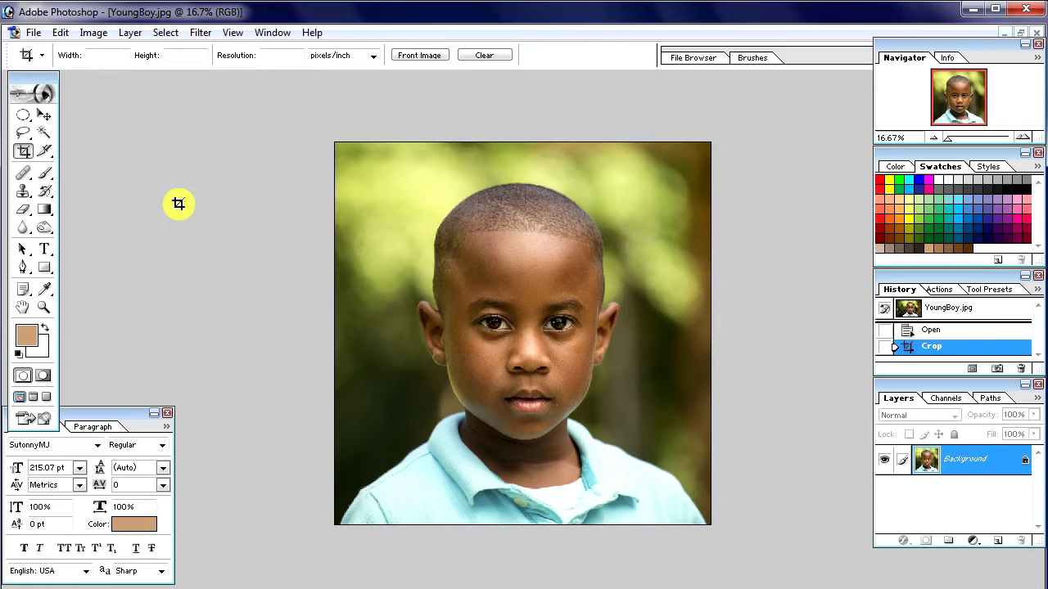
# - Start a Pen tool path at the collar on the photo's left side and trace the jawline up to the earlobe
pyautogui.click(23, 269)
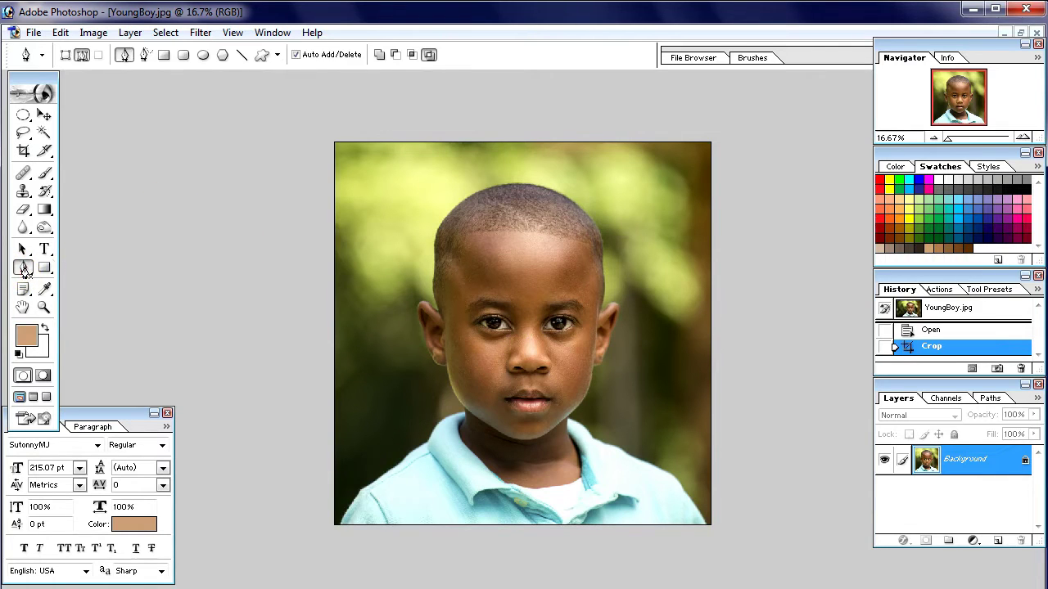
pyautogui.hotkey('ctrl', 'space')
pyautogui.moveTo(382, 314); pyautogui.dragTo(446, 324)
pyautogui.moveTo(653, 495); pyautogui.dragTo(655, 496)
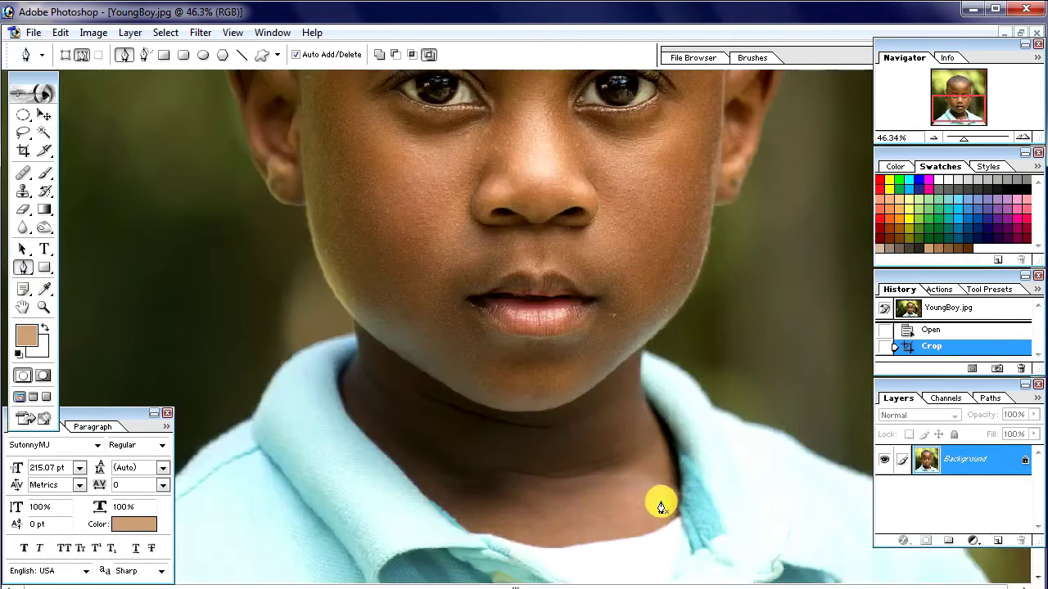
pyautogui.click(358, 353)
pyautogui.click(356, 319)
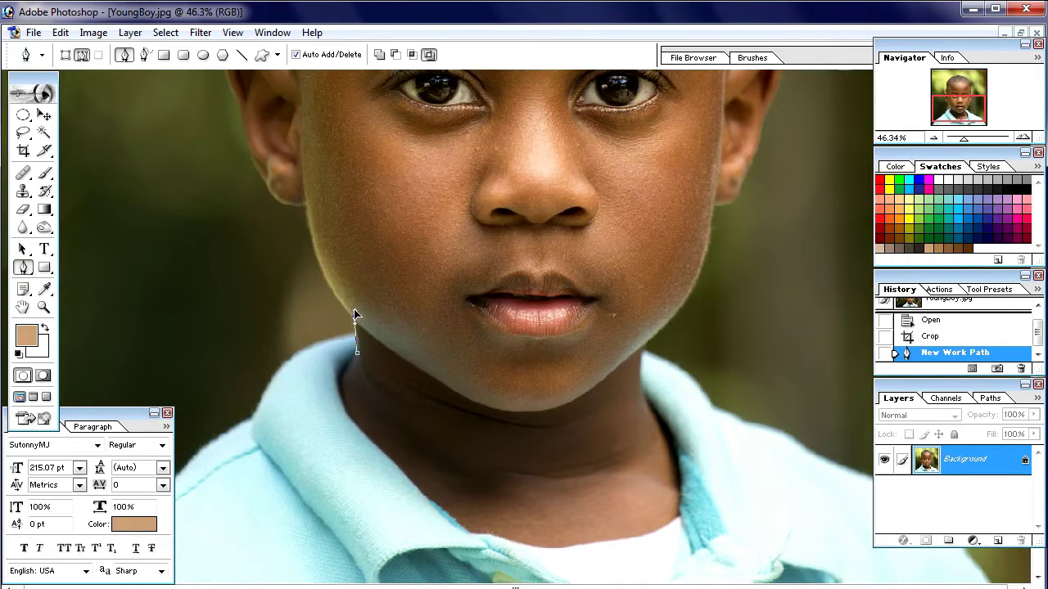
pyautogui.click(353, 323)
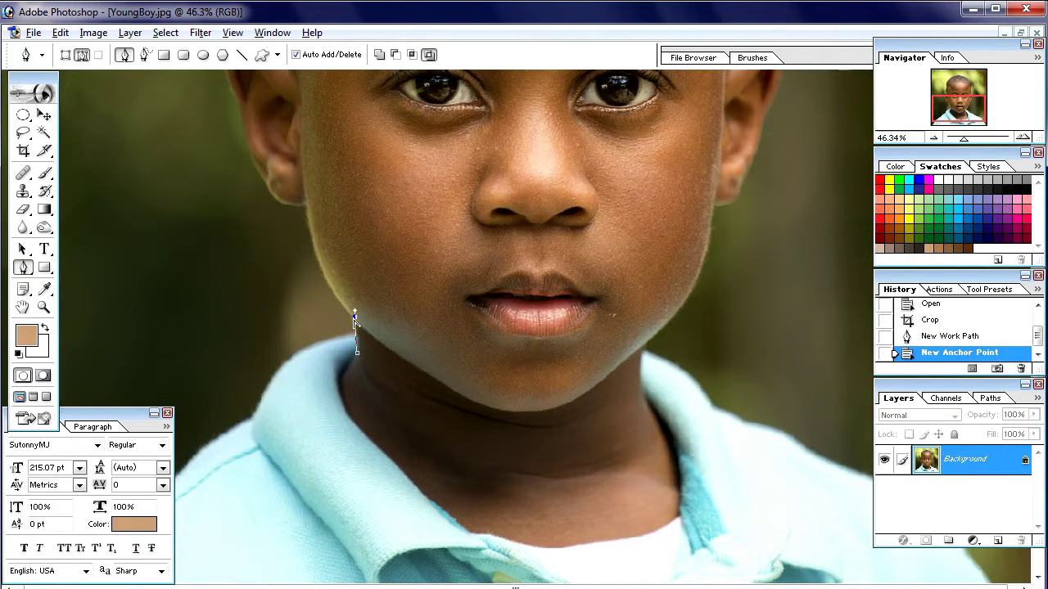
pyautogui.click(353, 318)
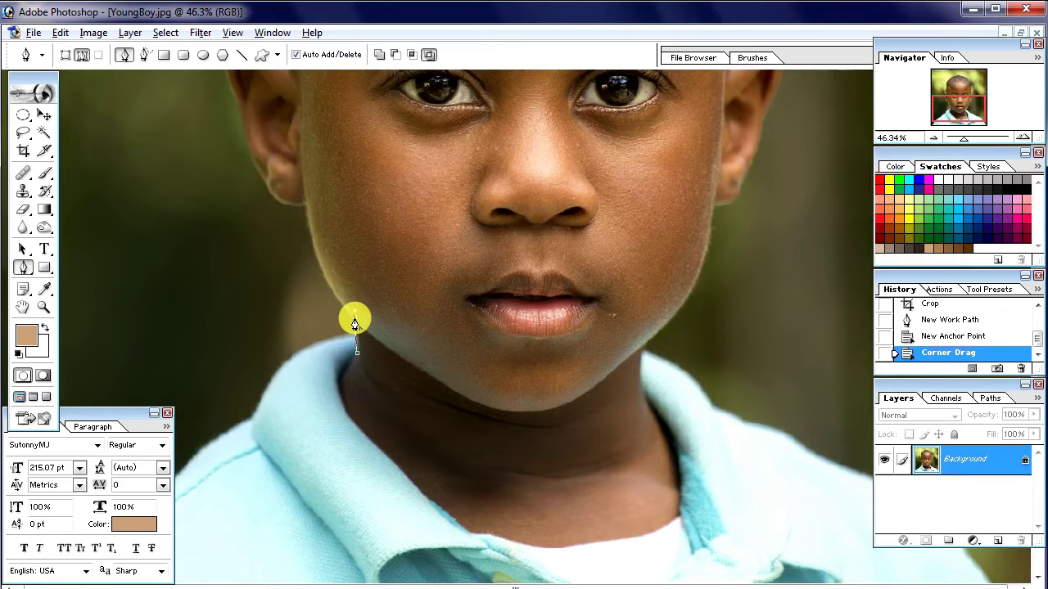
pyautogui.moveTo(306, 201); pyautogui.dragTo(299, 124)
pyautogui.click(305, 202)
# - Extend the path around the ear on the photo's left side, from the earlobe to where the ear meets the head
pyautogui.scroll(1, 251, 245)
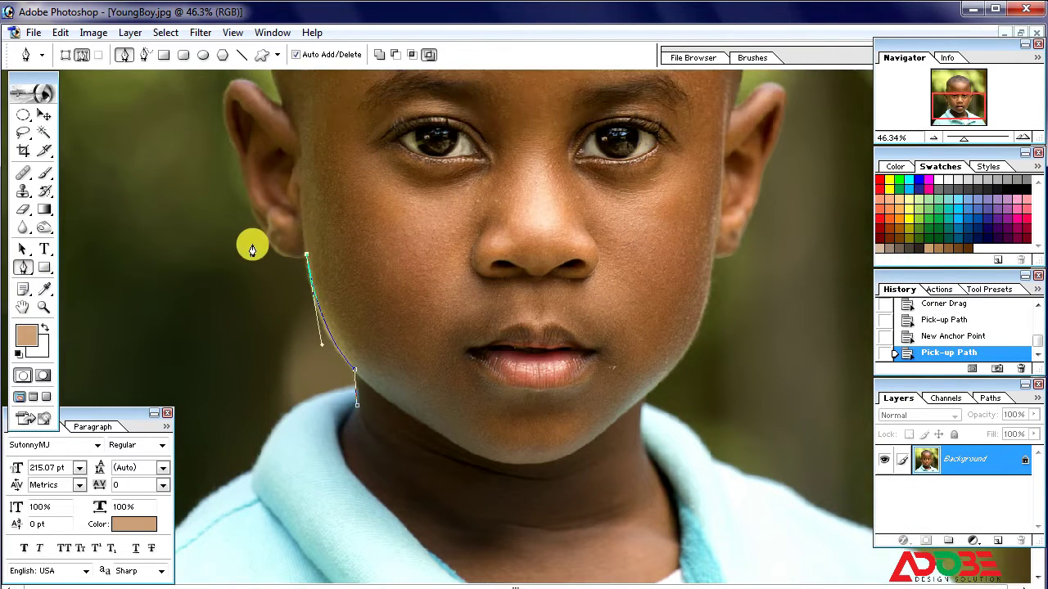
pyautogui.click(257, 218)
pyautogui.moveTo(240, 154); pyautogui.dragTo(240, 160)
pyautogui.keyDown('alt'); pyautogui.click(257, 217); pyautogui.keyUp('alt')
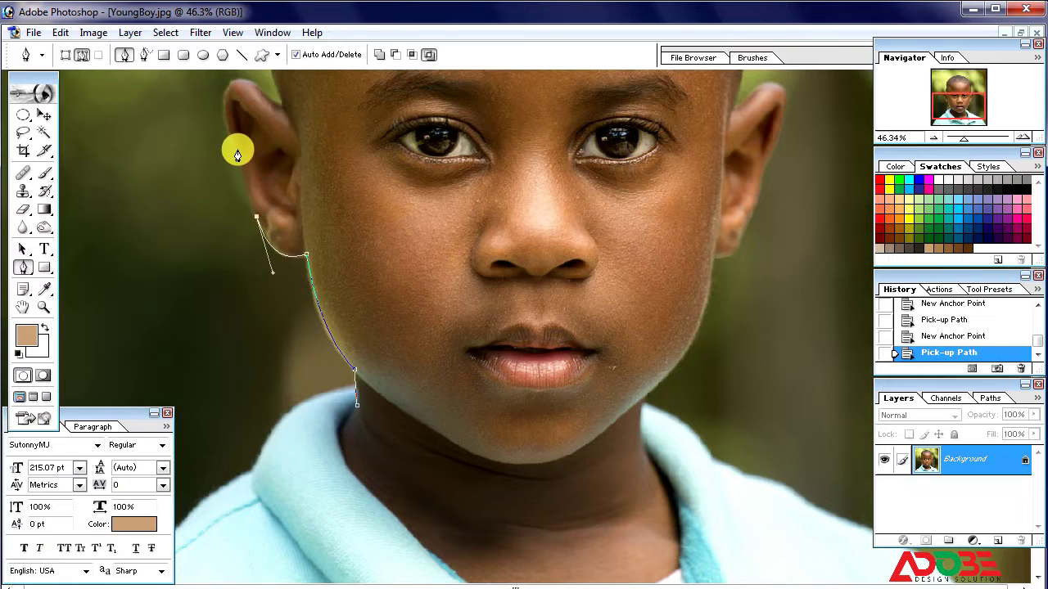
pyautogui.scroll(1, 236, 149)
pyautogui.moveTo(234, 122); pyautogui.dragTo(256, 113)
pyautogui.moveTo(283, 145); pyautogui.dragTo(285, 169)
pyautogui.hotkey('ctrl', 'z')
pyautogui.keyDown('alt'); pyautogui.click(273, 144); pyautogui.keyUp('alt')
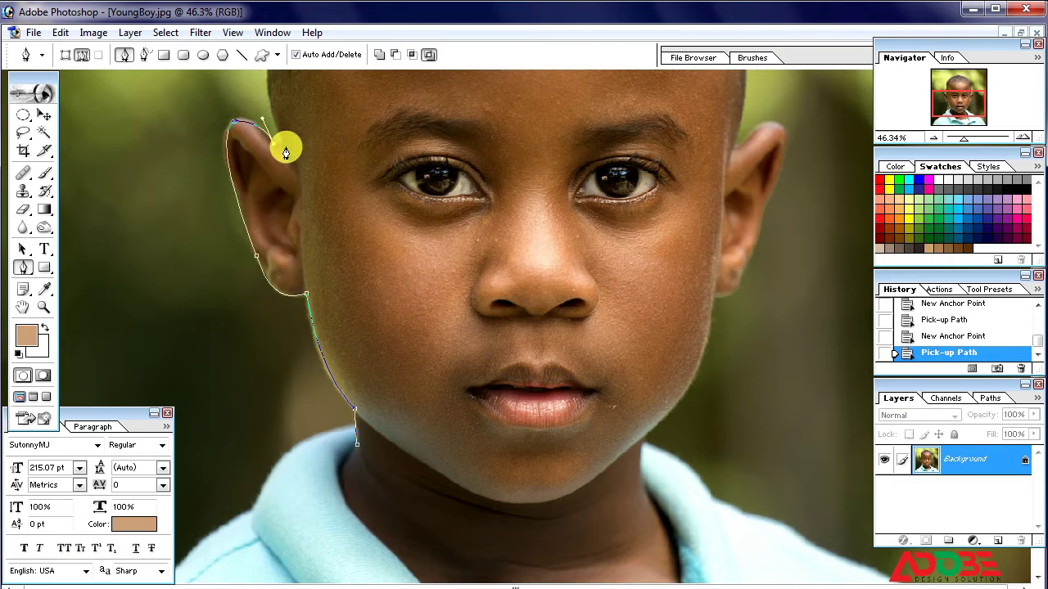
pyautogui.click(283, 147)
# - Continue the path up the photo's left side of the head to the upper curve of the hairline
pyautogui.moveTo(368, 113); pyautogui.dragTo(374, 333)
pyautogui.hotkey('ctrl', '-')
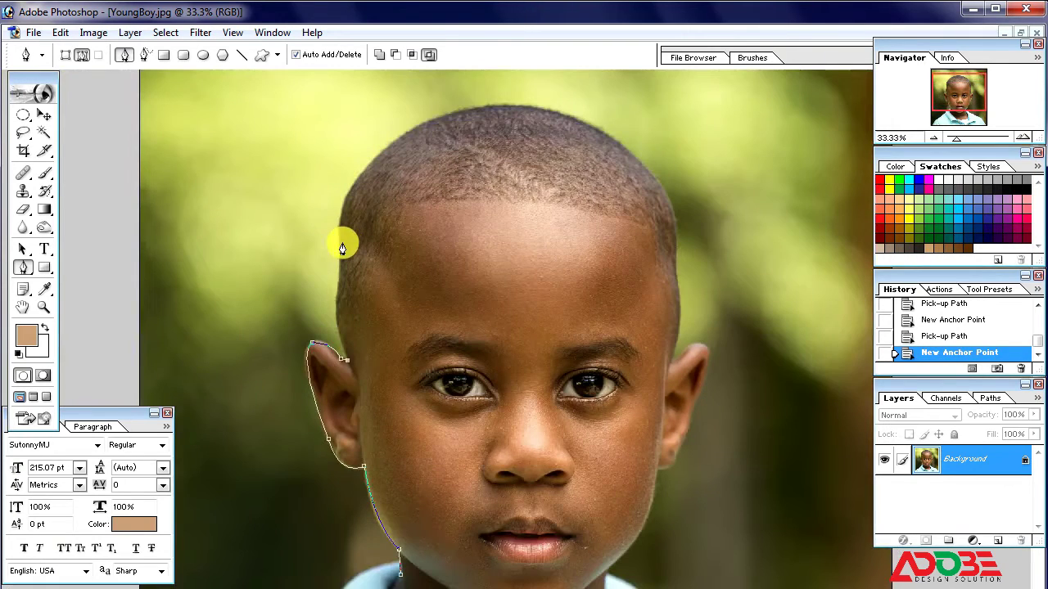
pyautogui.moveTo(342, 248); pyautogui.dragTo(342, 235)
pyautogui.moveTo(346, 199); pyautogui.dragTo(346, 199)
pyautogui.keyDown('alt'); pyautogui.click(341, 252); pyautogui.keyUp('alt')
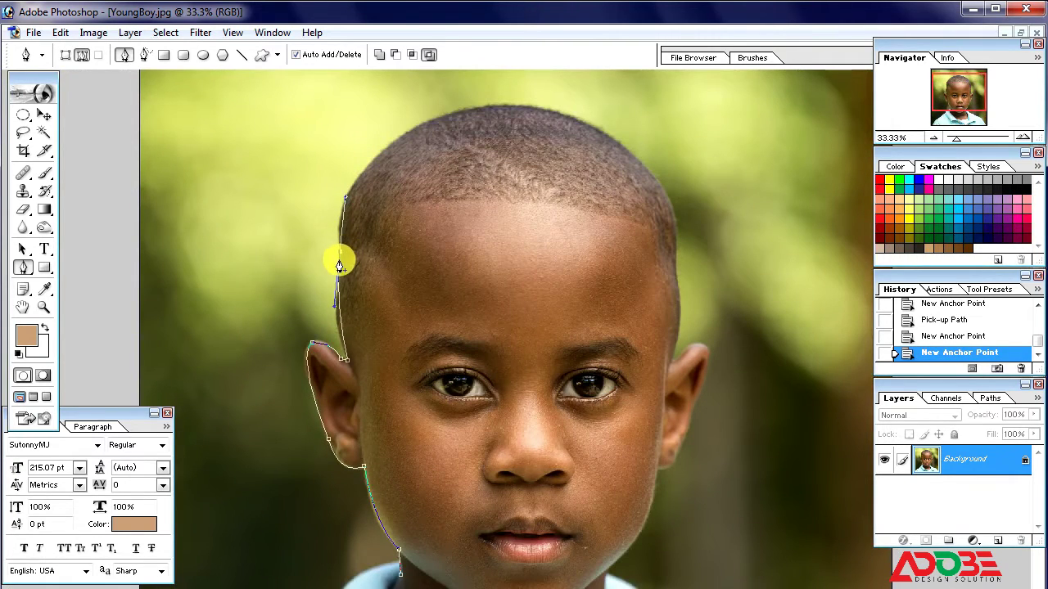
pyautogui.hotkey('ctrl', 'z')
pyautogui.moveTo(339, 281)
pyautogui.mouseDown()
pyautogui.moveTo(343, 250)
pyautogui.moveTo(340, 284)
pyautogui.mouseUp()
pyautogui.moveTo(390, 144); pyautogui.dragTo(448, 110)
pyautogui.keyDown('alt'); pyautogui.click(391, 145); pyautogui.keyUp('alt')
# - Trace the path over the crown and down the other side of the head to the top of the second ear
pyautogui.scroll(1, 586, 166)
pyautogui.moveTo(630, 166); pyautogui.dragTo(758, 271)
pyautogui.keyDown('alt'); pyautogui.click(631, 167); pyautogui.keyUp('alt')
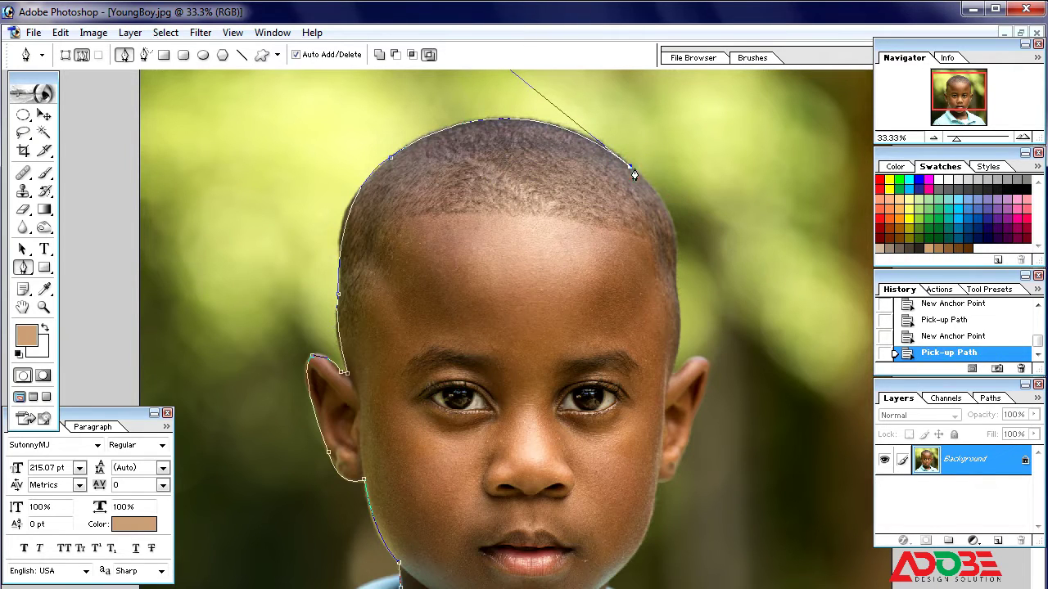
pyautogui.moveTo(679, 290); pyautogui.dragTo(692, 397)
pyautogui.keyDown('alt'); pyautogui.click(679, 291); pyautogui.keyUp('alt')
pyautogui.keyDown('alt'); pyautogui.click(669, 376); pyautogui.keyUp('alt')
# - Outline the ear on the photo's right side with curved anchor points down to the earlobe
pyautogui.scroll(-2, 705, 421)
pyautogui.scroll(-1, 705, 421)
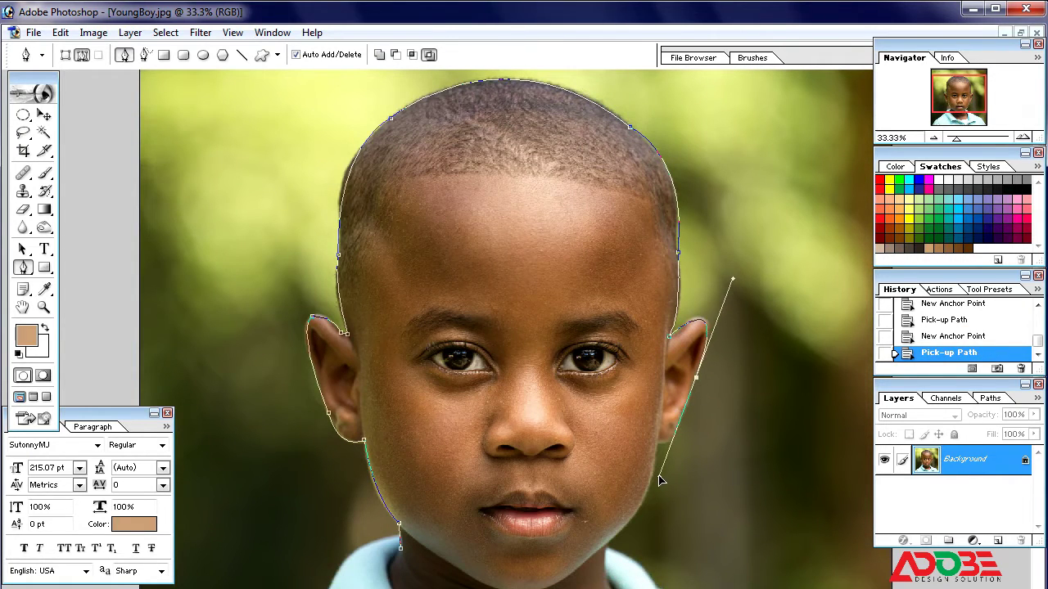
pyautogui.moveTo(656, 478); pyautogui.dragTo(656, 477)
pyautogui.keyDown('alt'); pyautogui.click(697, 379); pyautogui.keyUp('alt')
pyautogui.moveTo(659, 441); pyautogui.dragTo(638, 430)
pyautogui.keyDown('alt'); pyautogui.click(659, 441); pyautogui.keyUp('alt')
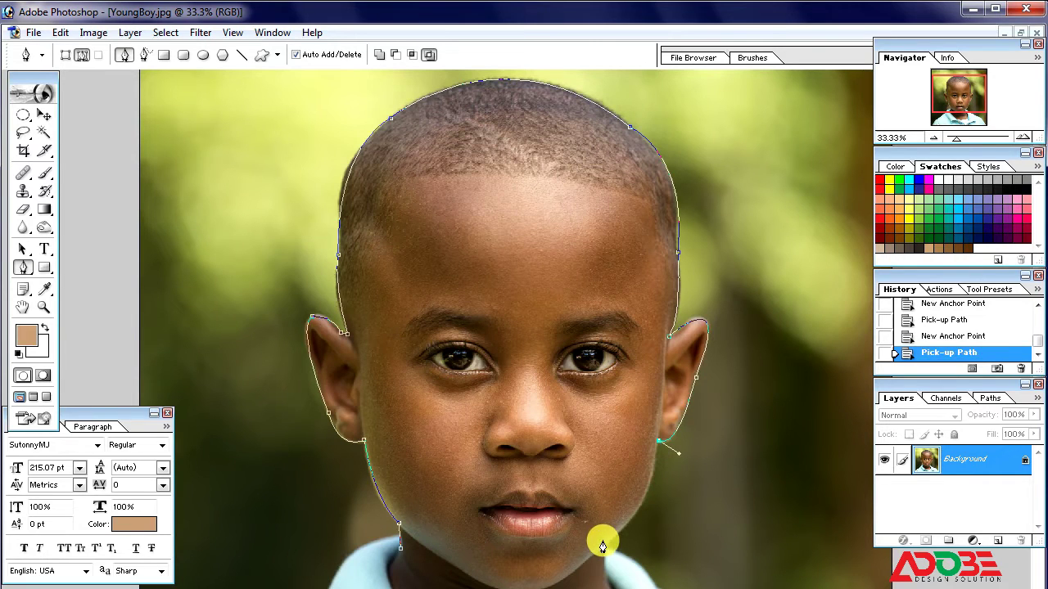
# - Trace the photo's right jawline down to the neck and along the inner edge of the shirt collar
pyautogui.moveTo(606, 546); pyautogui.dragTo(606, 546)
pyautogui.moveTo(552, 588); pyautogui.dragTo(611, 474)
pyautogui.keyDown('alt'); pyautogui.click(606, 546); pyautogui.keyUp('alt')
pyautogui.click(605, 573)
pyautogui.moveTo(632, 545)
pyautogui.mouseDown()
pyautogui.moveTo(624, 561)
pyautogui.moveTo(634, 555)
pyautogui.mouseUp()
pyautogui.keyDown('alt'); pyautogui.click(633, 546); pyautogui.keyUp('alt')
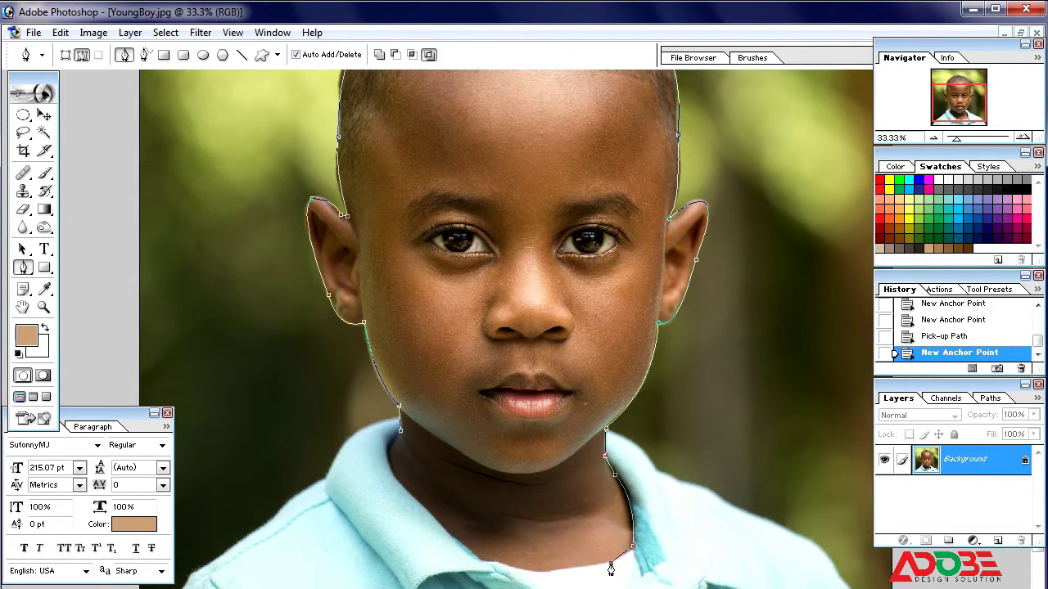
# - Follow the shirt neckline around the base of the neck and close the path at its starting point
pyautogui.click(544, 572)
pyautogui.click(481, 562)
pyautogui.click(413, 499)
pyautogui.click(405, 478)
pyautogui.click(394, 448)
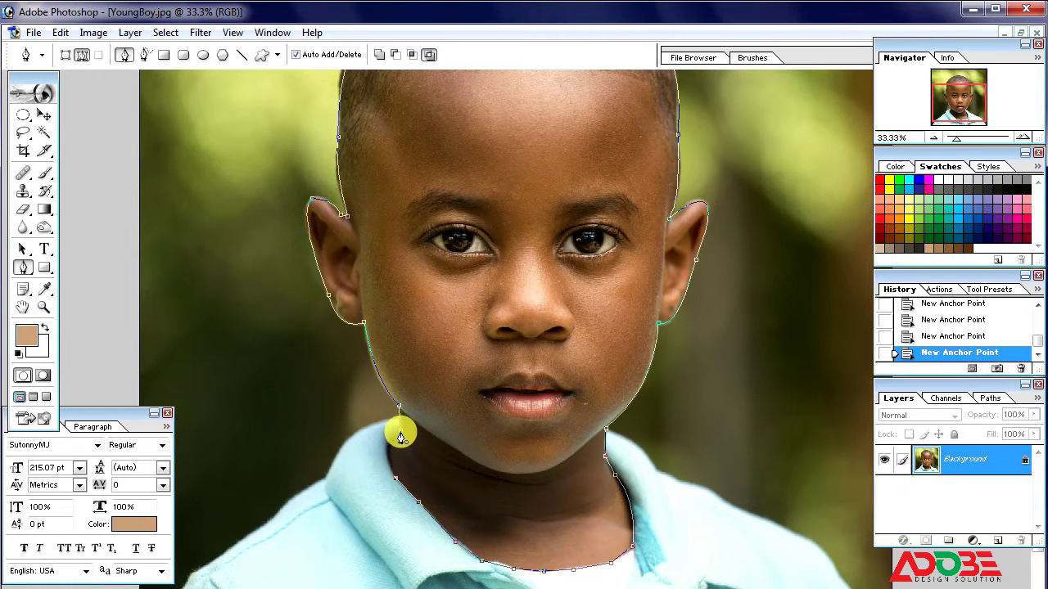
pyautogui.moveTo(400, 437); pyautogui.dragTo(425, 433)
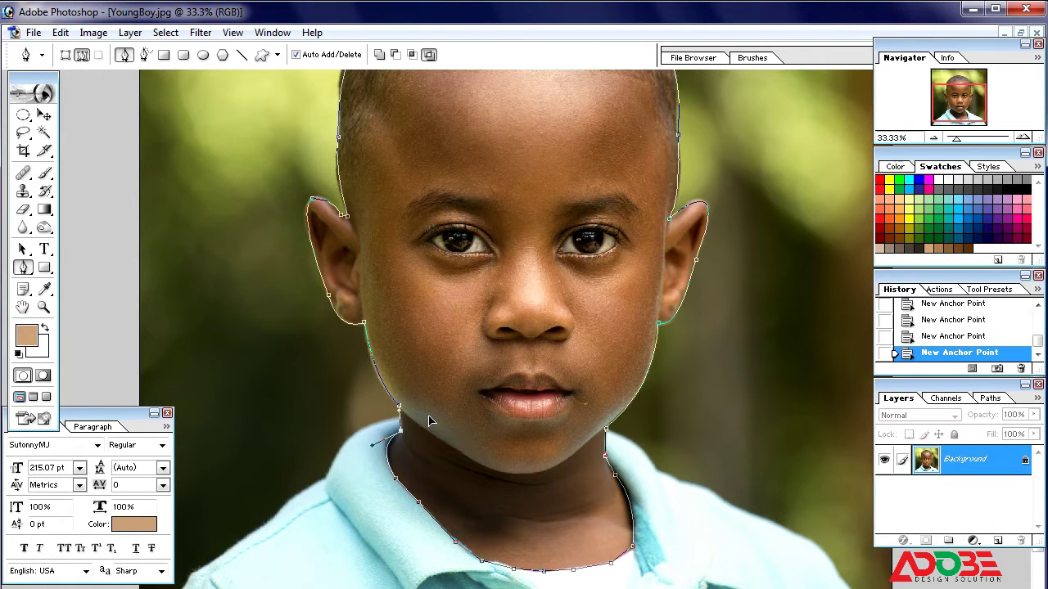
pyautogui.click(398, 429)
# - Convert the closed head and neck path into a selection and fit the whole photo in view
pyautogui.hotkey('ctrl', 'Return')
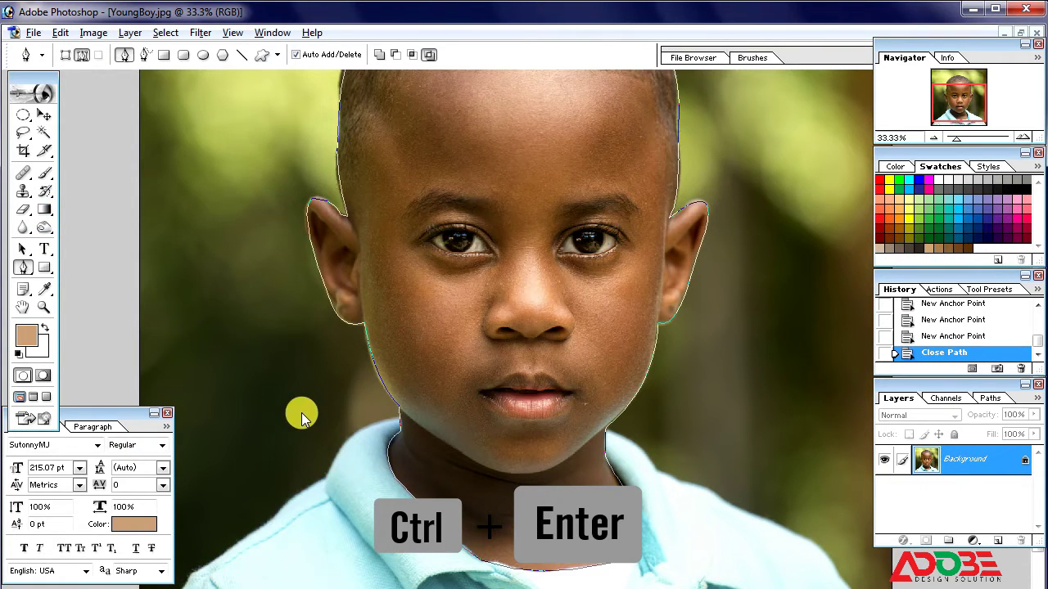
pyautogui.hotkey('alt', '-')
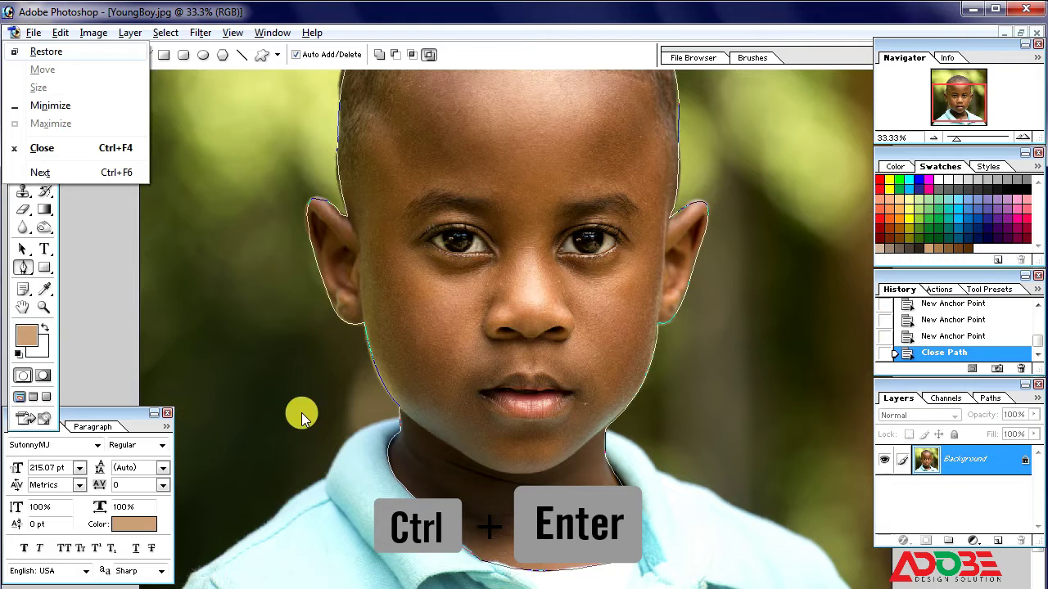
pyautogui.click(368, 283)
pyautogui.click(368, 285)
pyautogui.hotkey('ctrl', 'z')
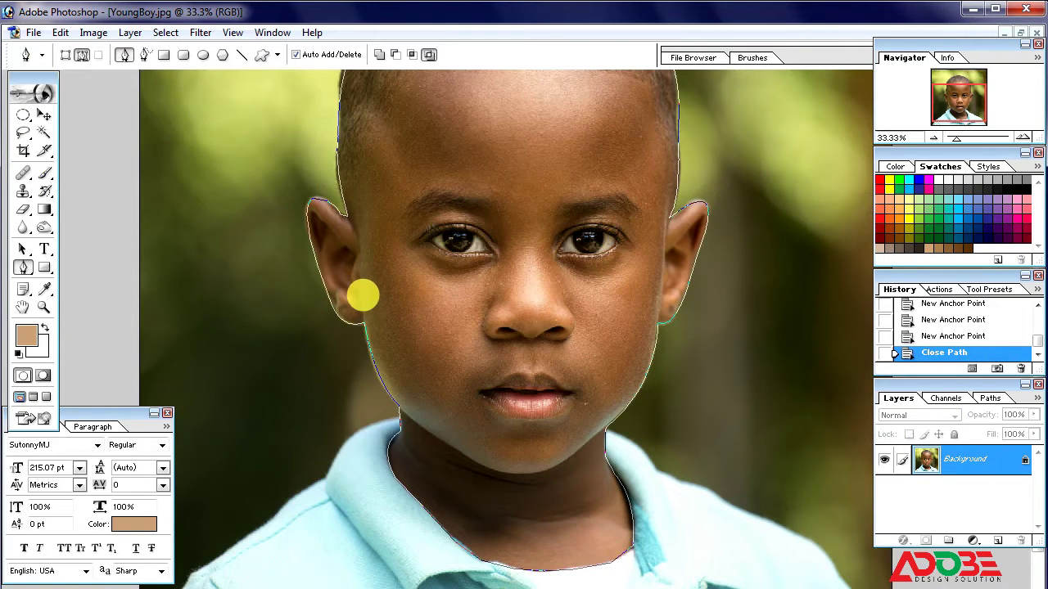
pyautogui.hotkey('ctrl', 'Return')
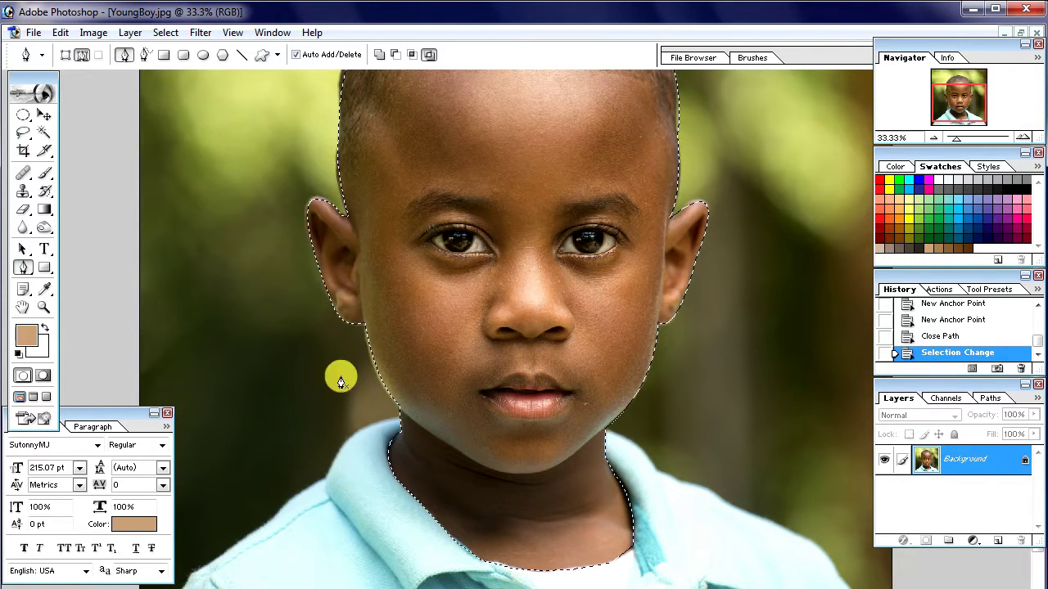
pyautogui.hotkey('ctrl', '-')
pyautogui.hotkey('ctrl', '-')
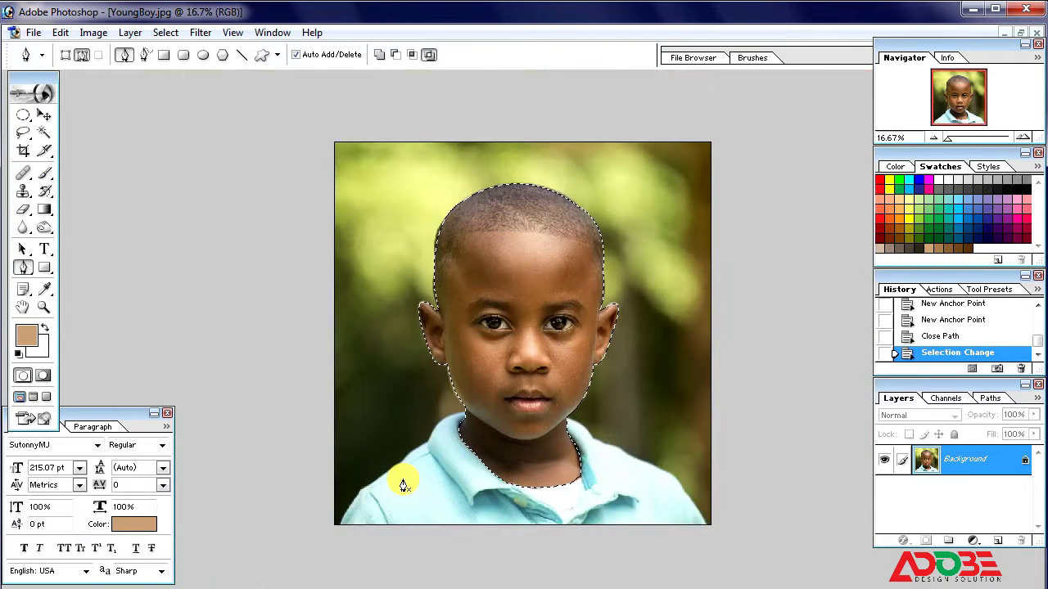
pyautogui.hotkey('ctrl', '0')
pyautogui.click(44, 133)
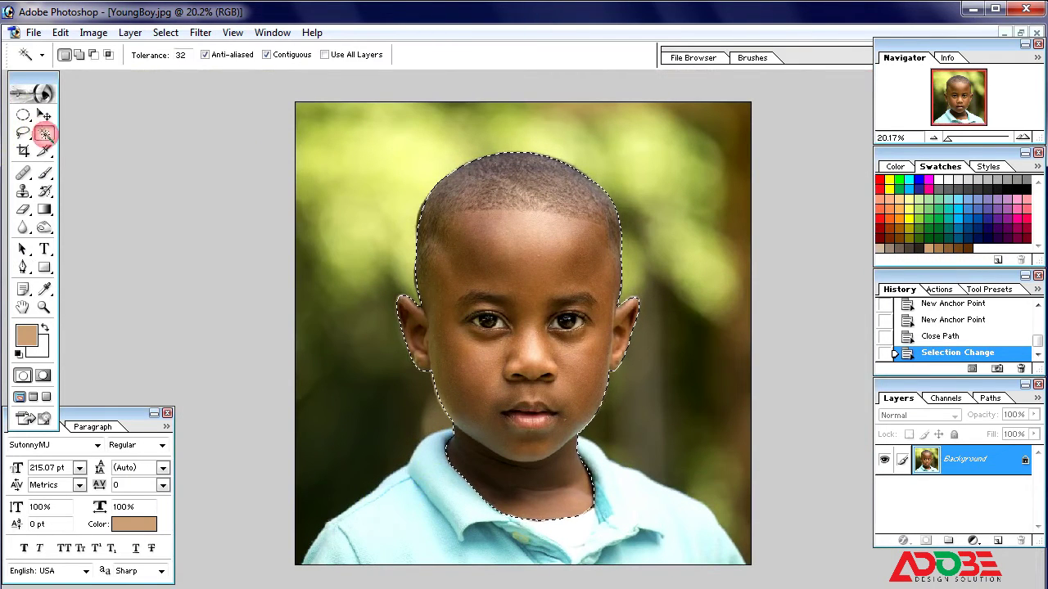
pyautogui.rightClick(517, 277)
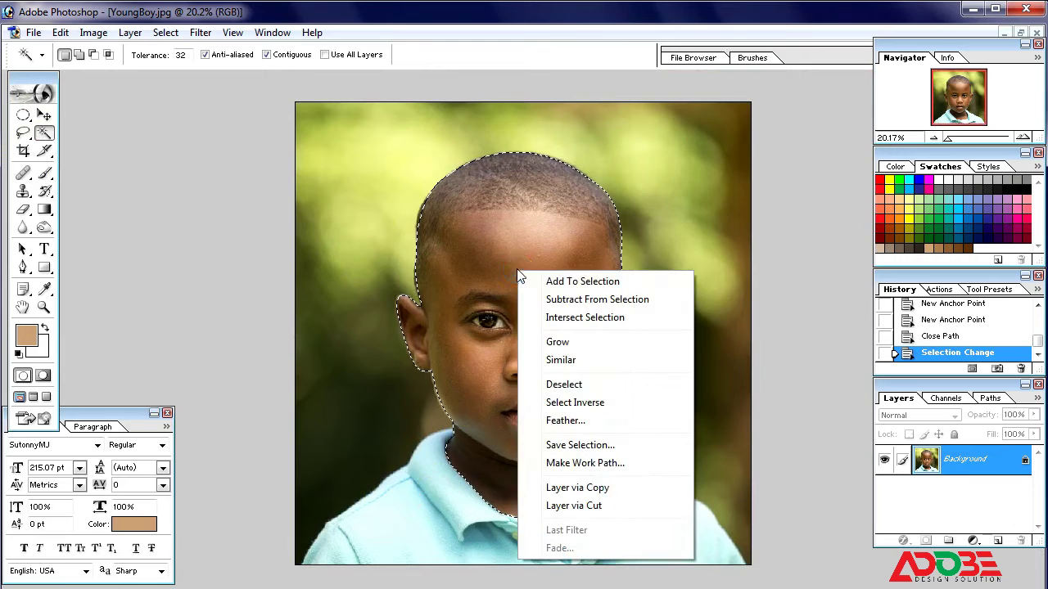
pyautogui.click(578, 423)
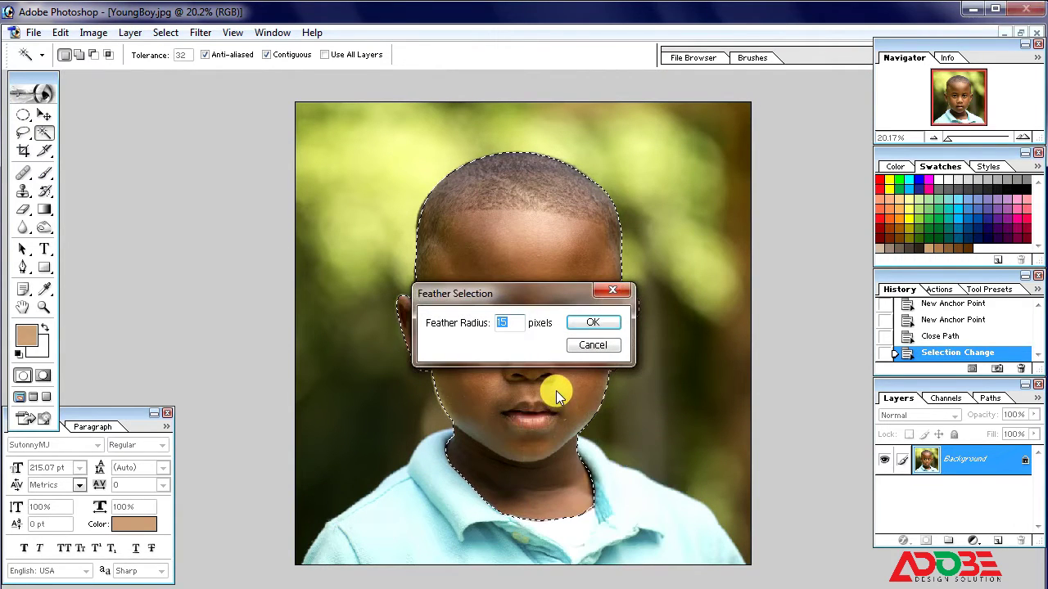
pyautogui.click(612, 294)
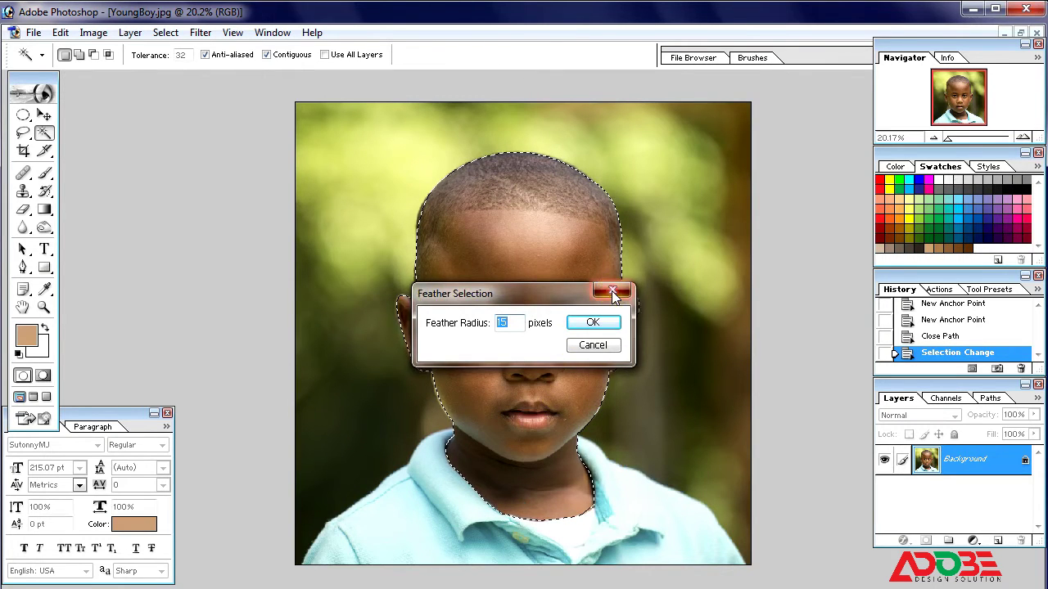
# - Try brightening the unfeathered head selection with a Curves point at input 89, output 138, and undo back to the selection
pyautogui.scroll(2, 477, 332)
pyautogui.hotkey('ctrl', 'm')
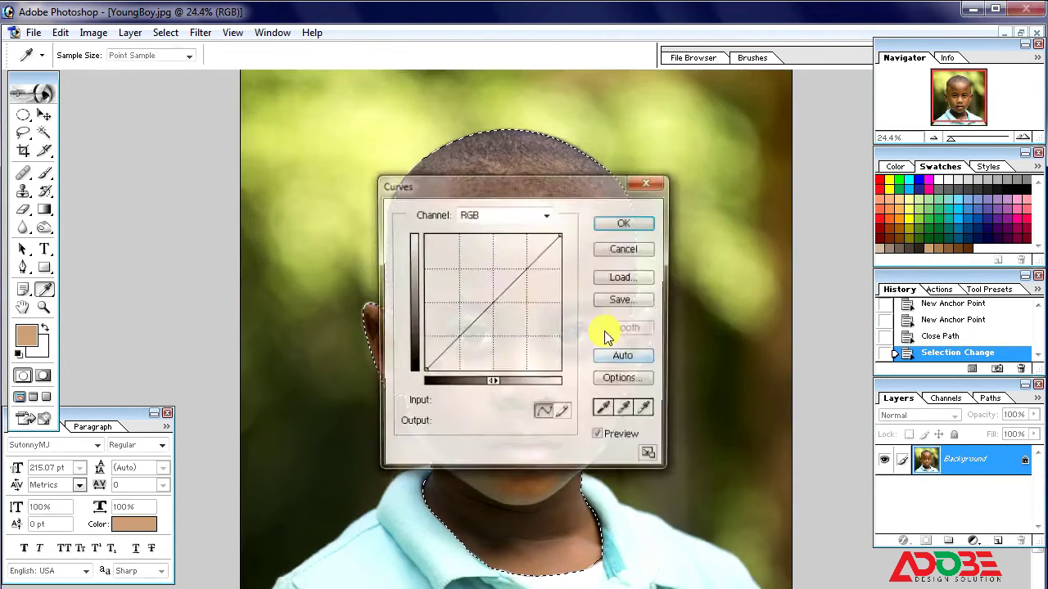
pyautogui.moveTo(525, 191); pyautogui.dragTo(663, 181)
pyautogui.moveTo(629, 293); pyautogui.dragTo(619, 289)
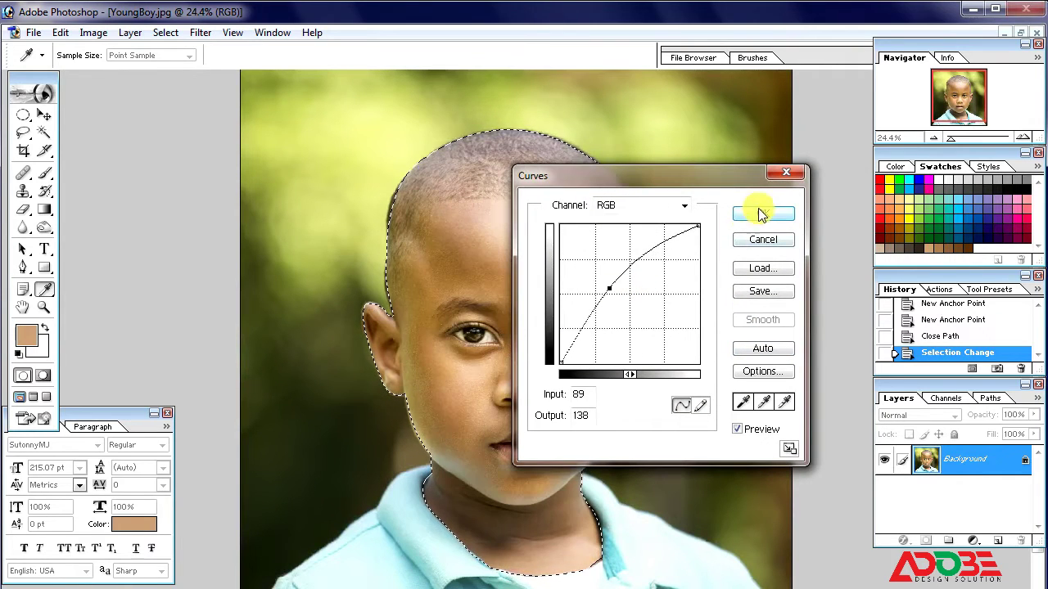
pyautogui.click(770, 212)
pyautogui.press('w')
pyautogui.click(574, 199)
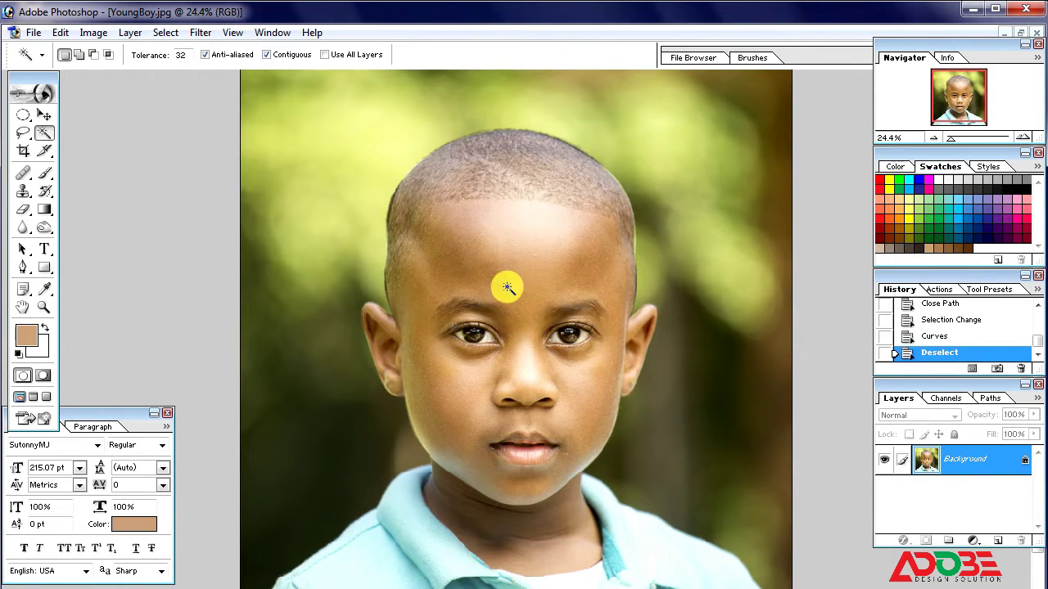
pyautogui.hotkey('ctrl', 'z')
pyautogui.click(917, 336)
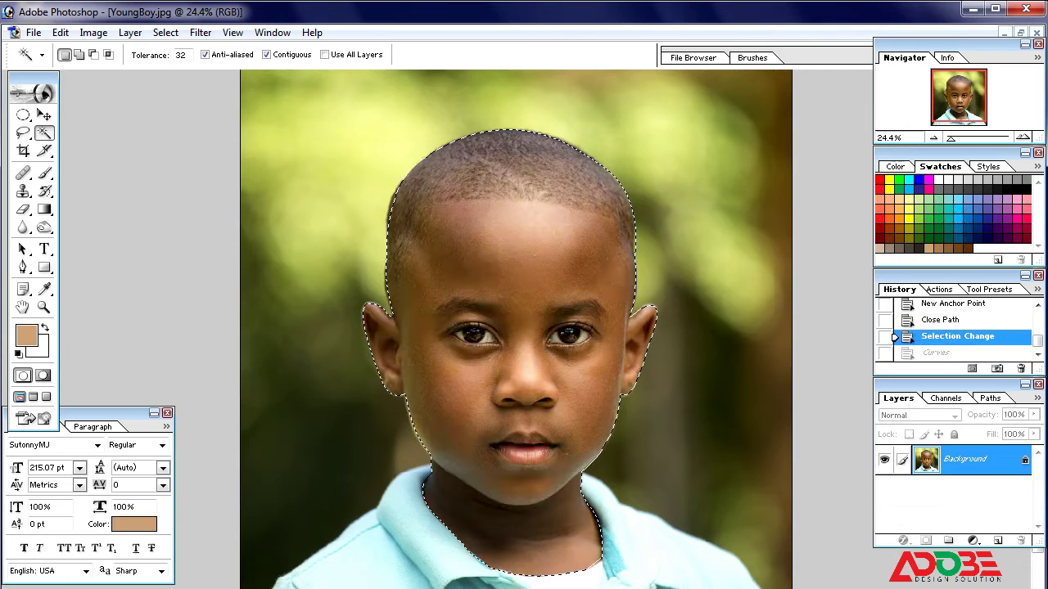
# - Feather the head and neck selection with a radius of 15 pixels
pyautogui.rightClick(516, 263)
pyautogui.click(568, 415)
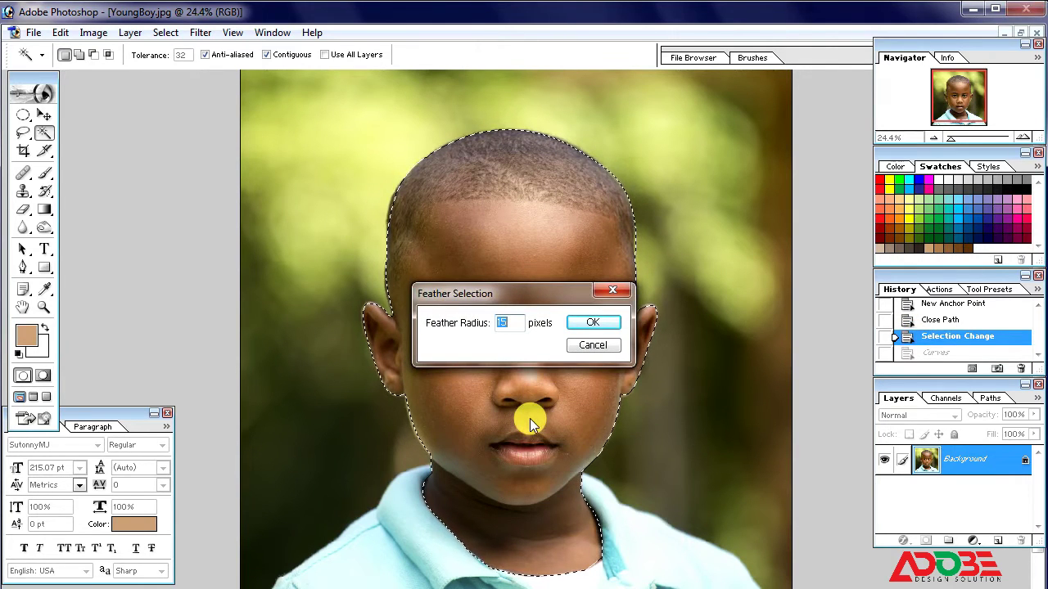
pyautogui.write('15')
pyautogui.press('Return')
# - Brighten the feathered head and neck selection with a Curves point at input 112, output 126
pyautogui.moveTo(530, 420); pyautogui.dragTo(536, 393)
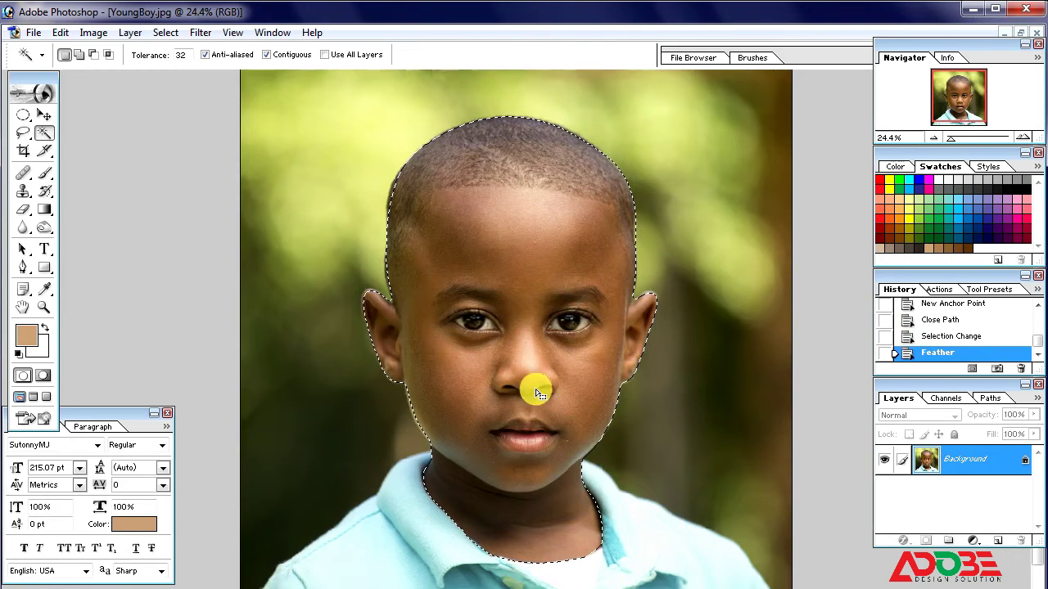
pyautogui.scroll(-1, 536, 393)
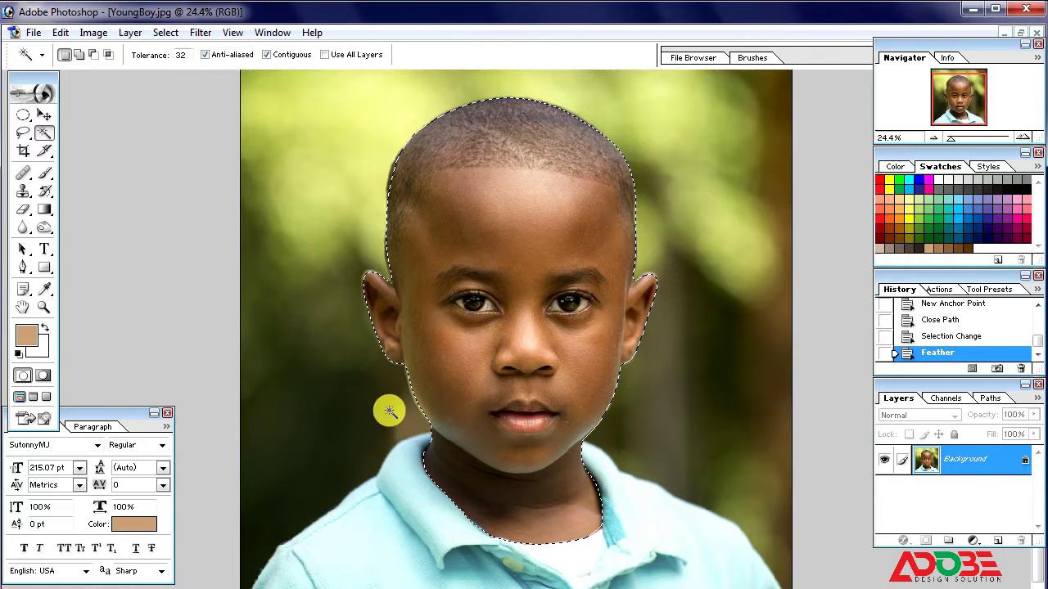
pyautogui.hotkey('ctrl', 'm')
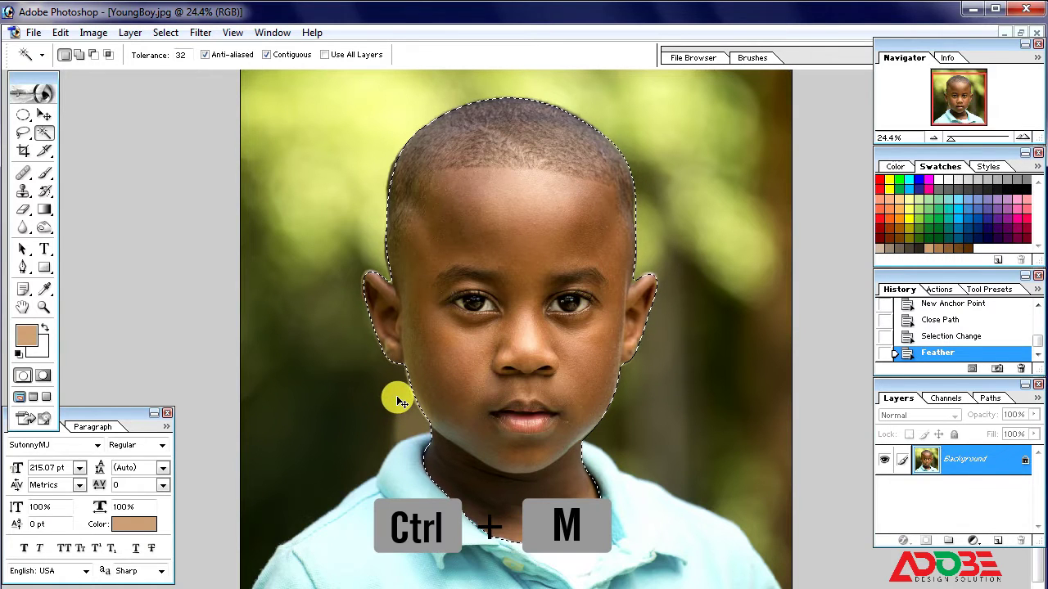
pyautogui.moveTo(660, 172); pyautogui.dragTo(758, 144)
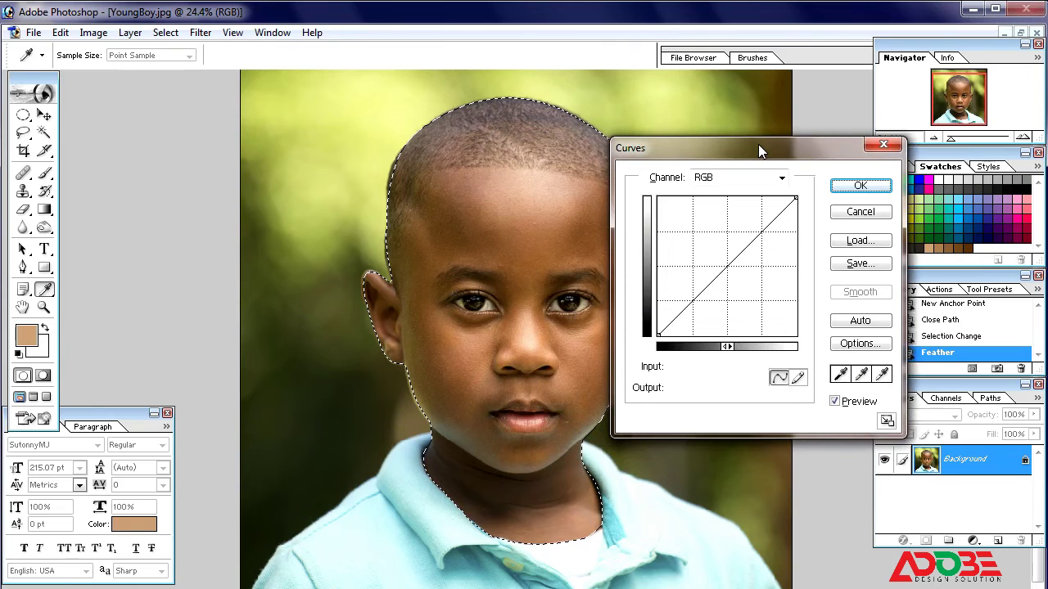
pyautogui.click(725, 267)
pyautogui.hotkey('ctrl', 'h')
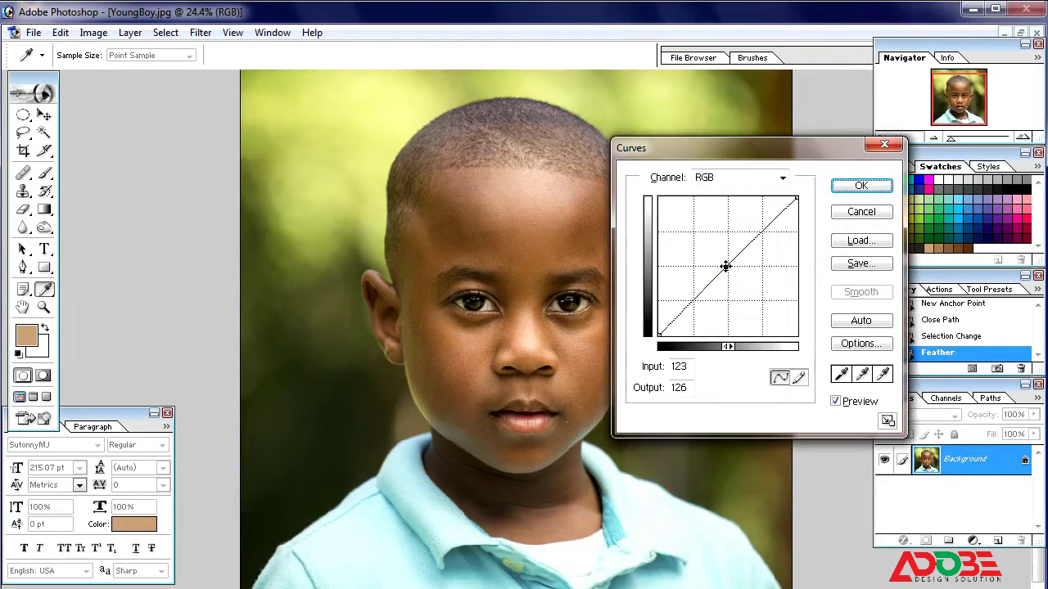
pyautogui.moveTo(725, 267); pyautogui.dragTo(722, 265)
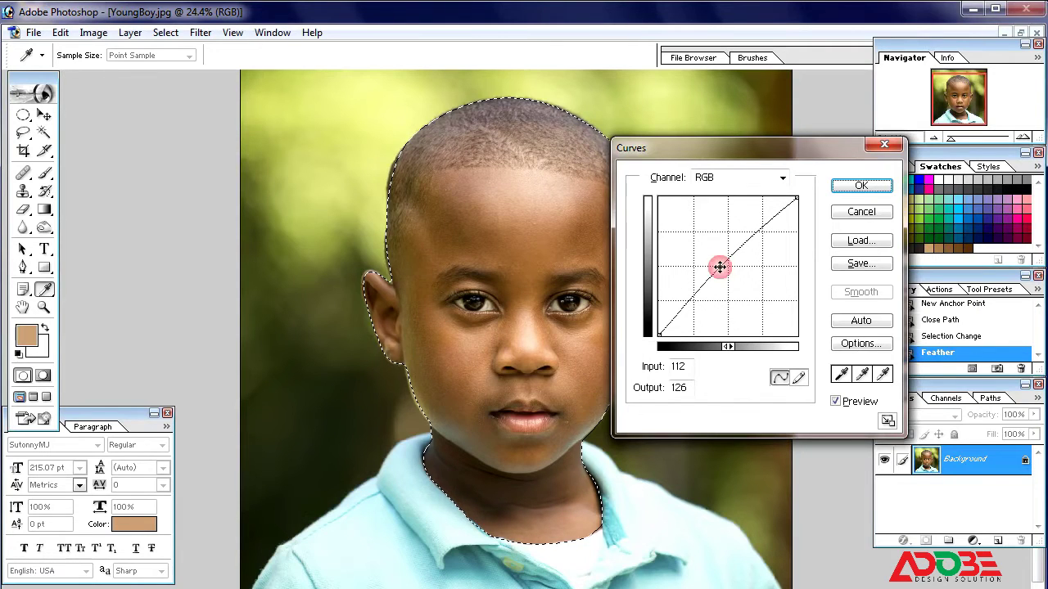
pyautogui.click(860, 185)
pyautogui.press('w')
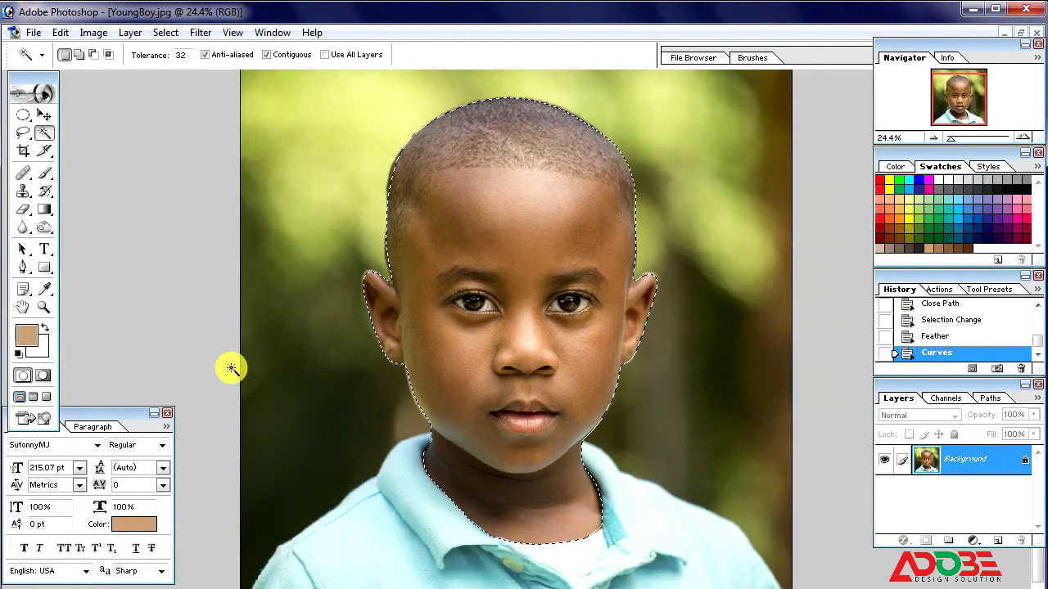
# - Lighten the forehead, cheeks, nose, ears and neck with the Dodge tool, using a size 500 soft brush
pyautogui.click(45, 230)
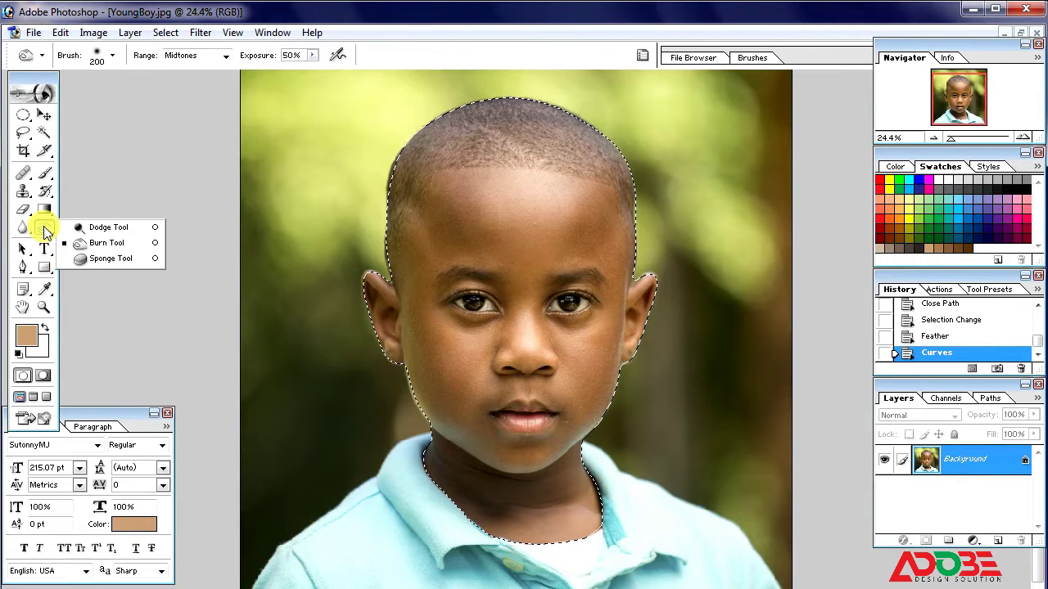
pyautogui.click(114, 230)
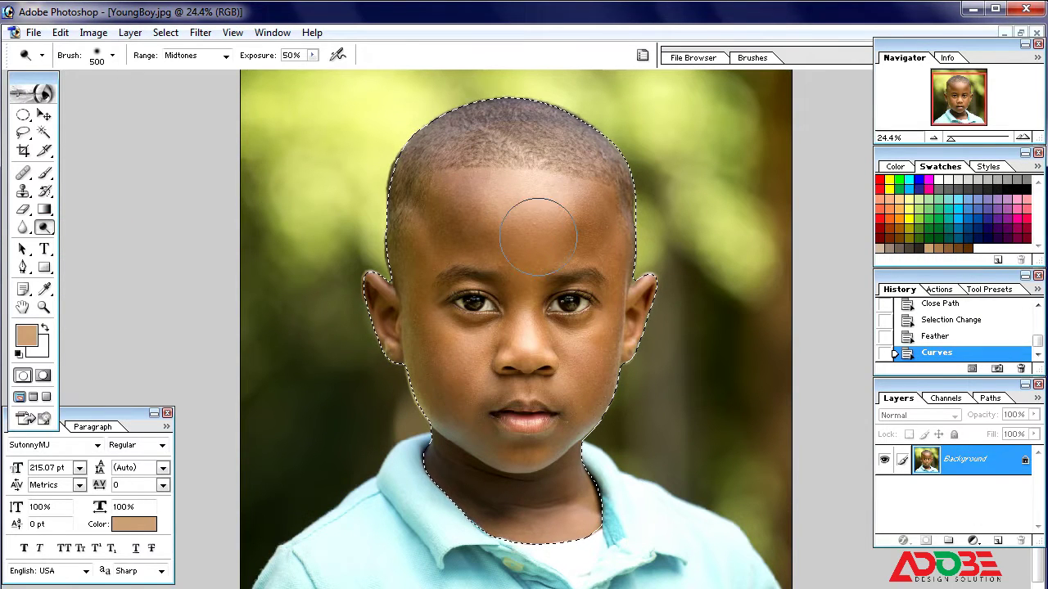
pyautogui.moveTo(538, 236)
pyautogui.mouseDown()
pyautogui.moveTo(470, 243)
pyautogui.moveTo(462, 218)
pyautogui.moveTo(423, 267)
pyautogui.mouseUp()
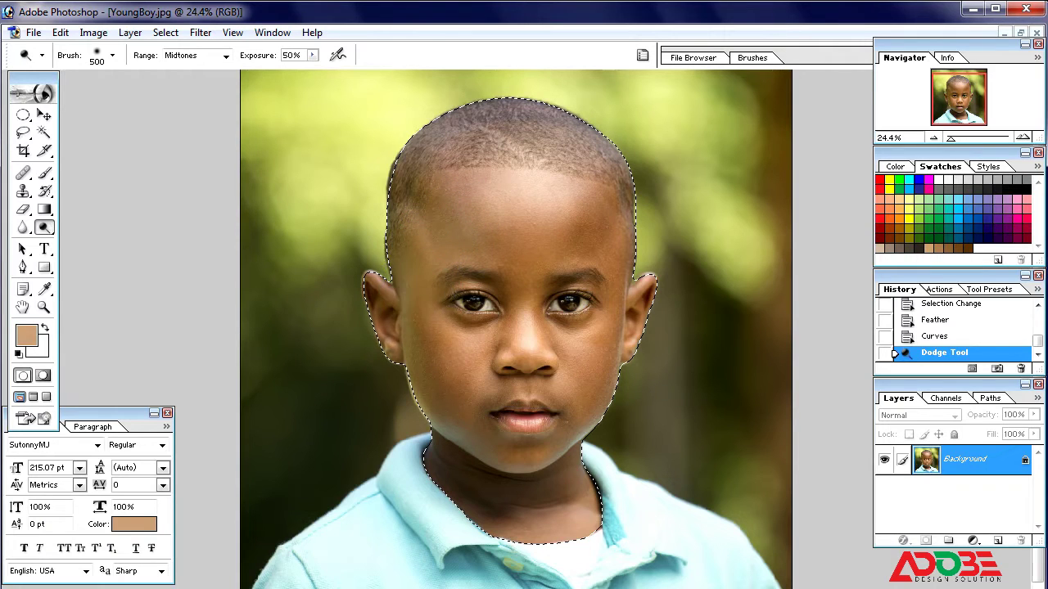
pyautogui.moveTo(399, 317)
pyautogui.mouseDown()
pyautogui.moveTo(470, 424)
pyautogui.moveTo(504, 443)
pyautogui.moveTo(564, 435)
pyautogui.moveTo(609, 337)
pyautogui.moveTo(611, 275)
pyautogui.moveTo(596, 219)
pyautogui.moveTo(517, 213)
pyautogui.moveTo(466, 231)
pyautogui.moveTo(504, 252)
pyautogui.moveTo(523, 293)
pyautogui.moveTo(522, 309)
pyautogui.moveTo(486, 340)
pyautogui.moveTo(526, 325)
pyautogui.moveTo(552, 334)
pyautogui.mouseUp()
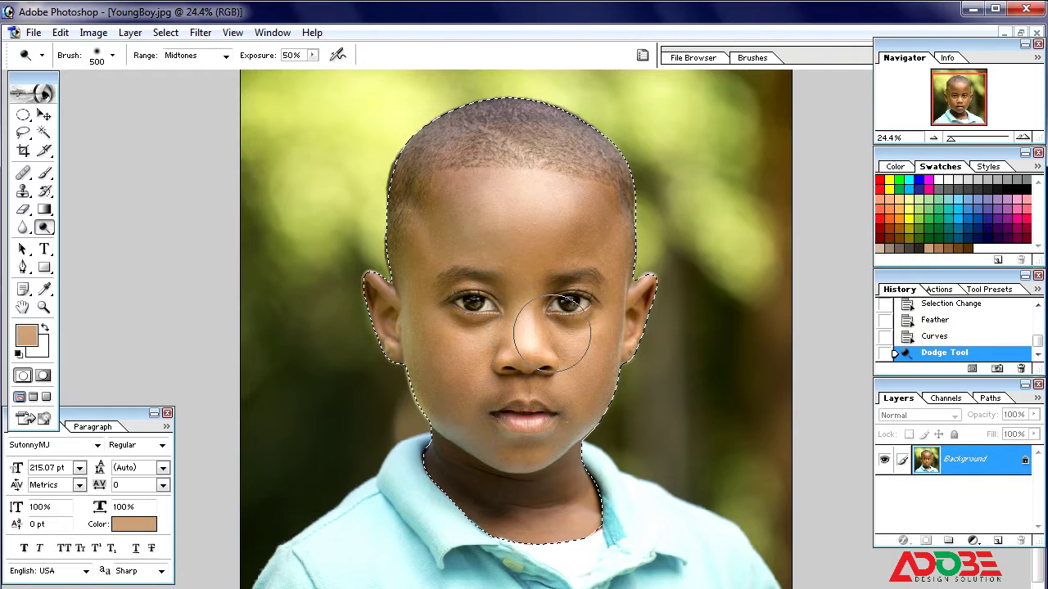
pyautogui.moveTo(545, 504)
pyautogui.mouseDown()
pyautogui.moveTo(499, 496)
pyautogui.moveTo(439, 437)
pyautogui.moveTo(436, 453)
pyautogui.moveTo(497, 498)
pyautogui.moveTo(552, 506)
pyautogui.moveTo(582, 488)
pyautogui.mouseUp()
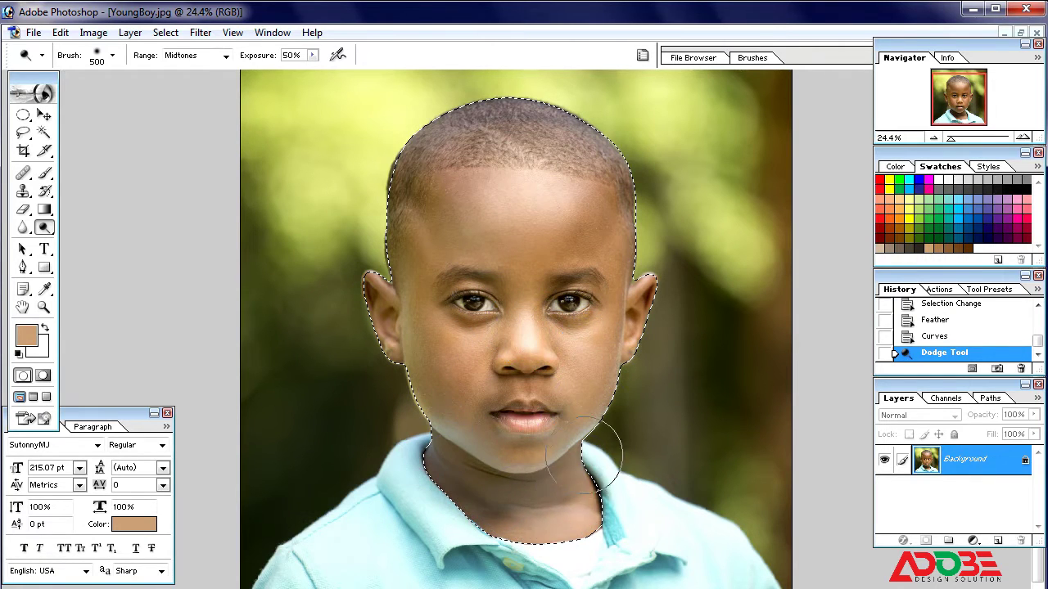
pyautogui.moveTo(596, 389)
pyautogui.mouseDown()
pyautogui.moveTo(614, 353)
pyautogui.moveTo(613, 267)
pyautogui.moveTo(598, 235)
pyautogui.moveTo(541, 204)
pyautogui.moveTo(437, 204)
pyautogui.mouseUp()
pyautogui.moveTo(422, 267)
pyautogui.mouseDown()
pyautogui.moveTo(479, 341)
pyautogui.moveTo(513, 327)
pyautogui.moveTo(557, 350)
pyautogui.moveTo(595, 347)
pyautogui.moveTo(606, 332)
pyautogui.moveTo(618, 351)
pyautogui.moveTo(635, 294)
pyautogui.moveTo(655, 287)
pyautogui.mouseUp()
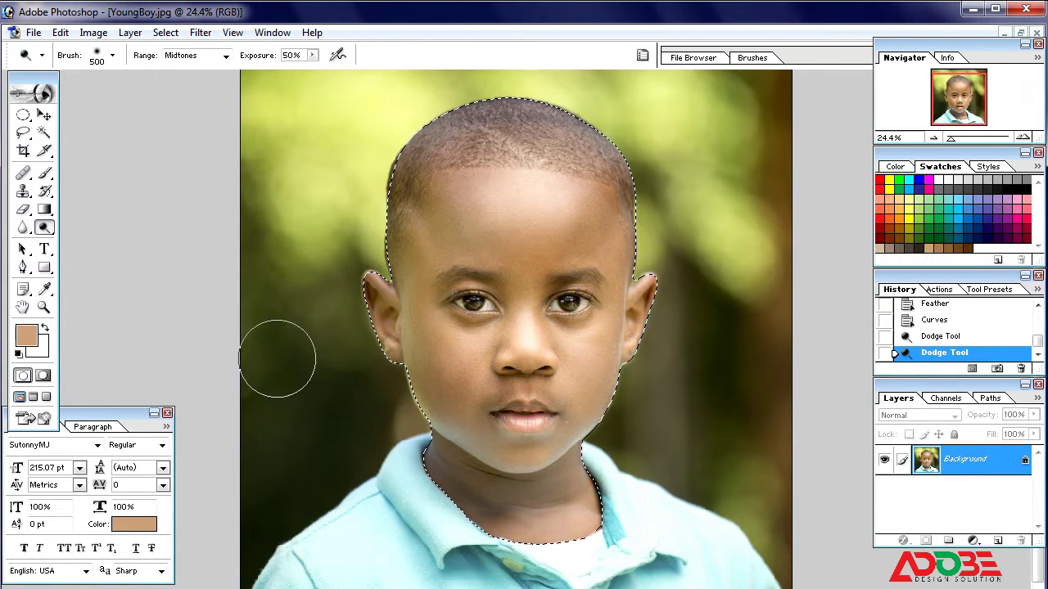
# - Set the Brush tool to 31% opacity and 29% flow
pyautogui.click(45, 173)
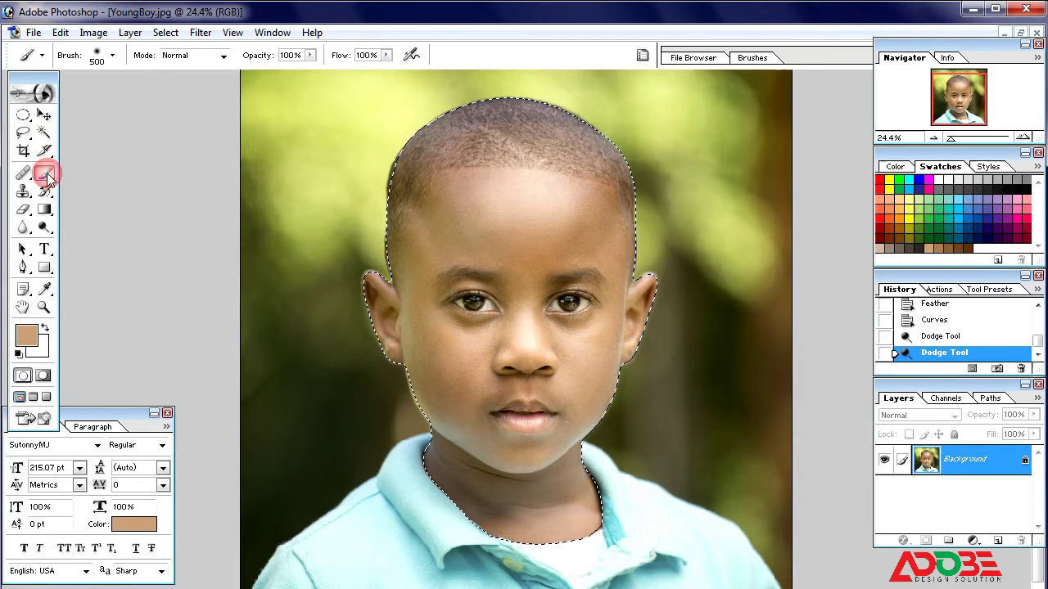
pyautogui.click(311, 55)
pyautogui.moveTo(311, 67); pyautogui.dragTo(305, 72)
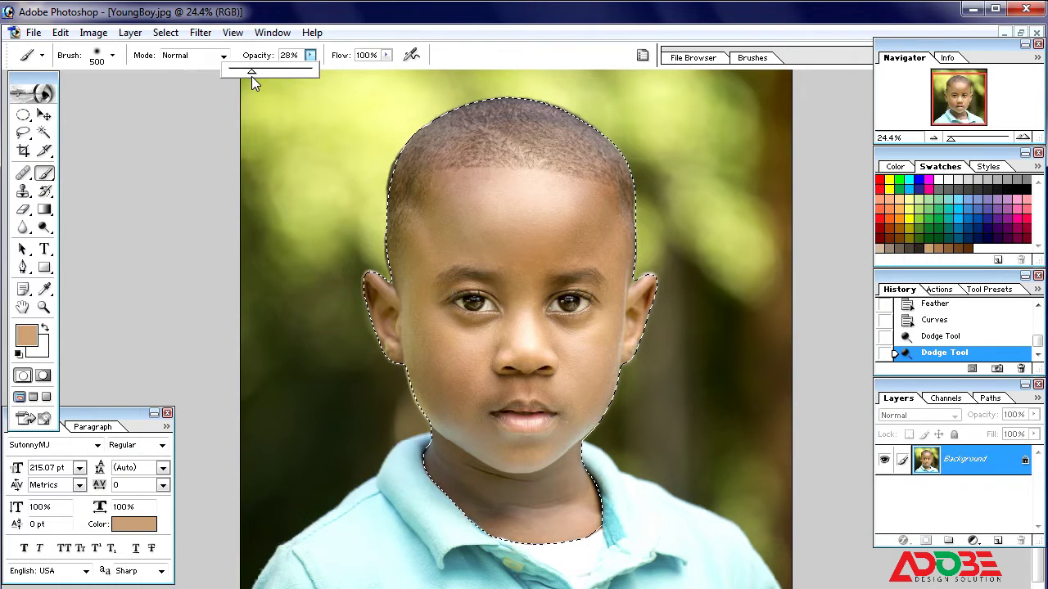
pyautogui.moveTo(250, 76); pyautogui.dragTo(254, 79)
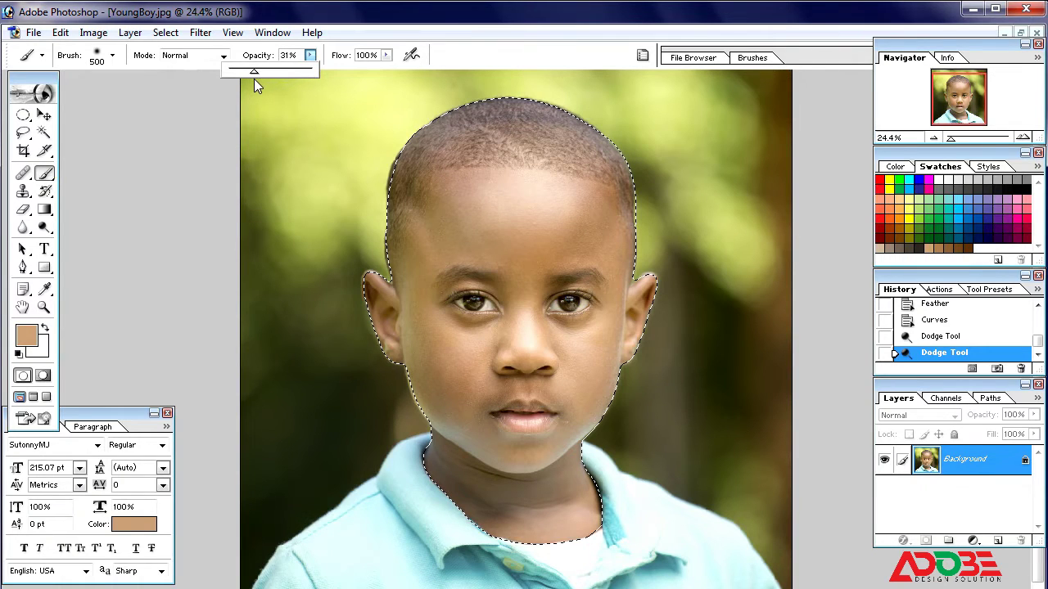
pyautogui.click(386, 56)
pyautogui.moveTo(385, 70); pyautogui.dragTo(356, 74)
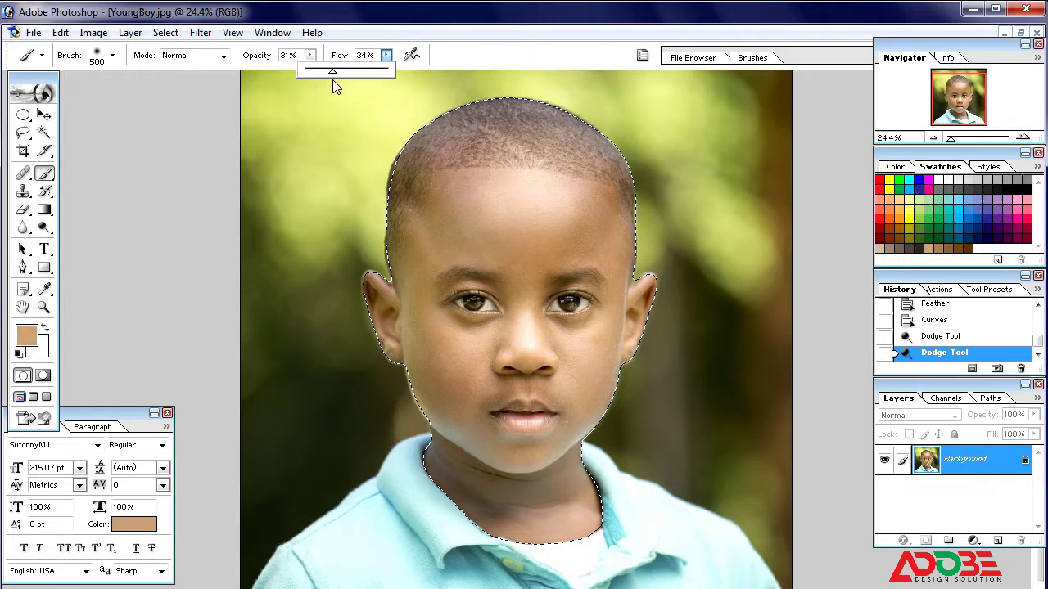
pyautogui.moveTo(331, 79); pyautogui.dragTo(328, 80)
# - Reduce the brush size to 200 and paint the tan foreground colour over the skin around the eyes, nose and cheeks
pyautogui.hotkey('ctrl', 'space')
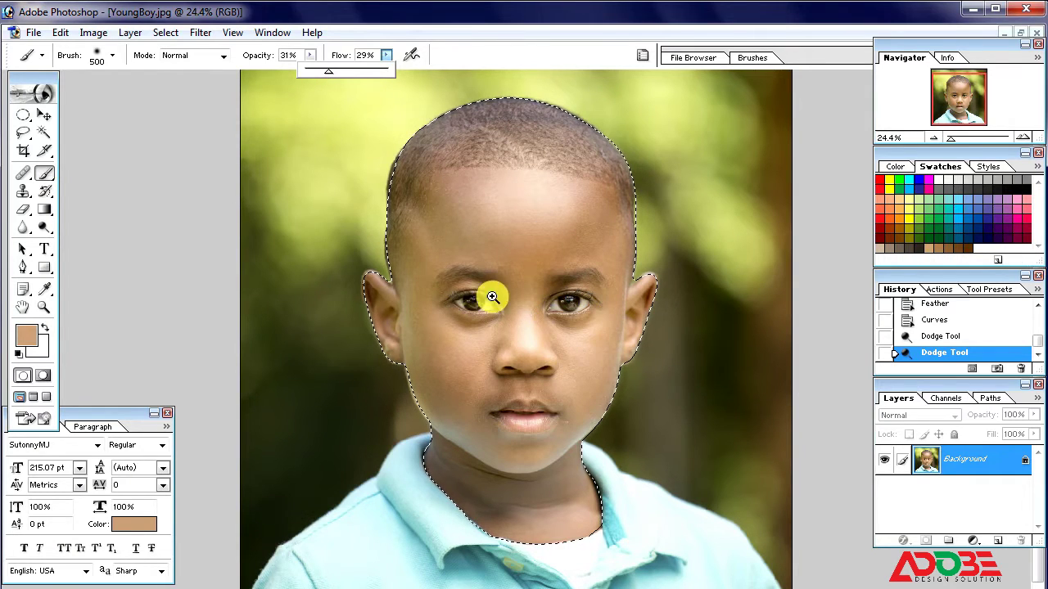
pyautogui.moveTo(433, 257); pyautogui.dragTo(511, 285)
pyautogui.moveTo(621, 361); pyautogui.dragTo(621, 361)
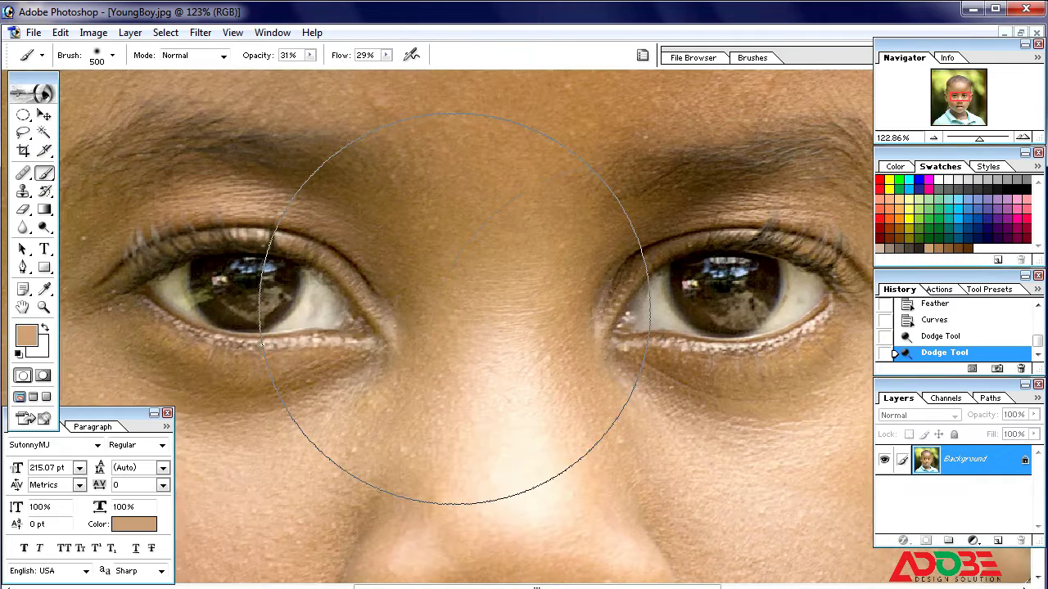
pyautogui.press('[')
pyautogui.press('[')
pyautogui.press('[')
pyautogui.press('[')
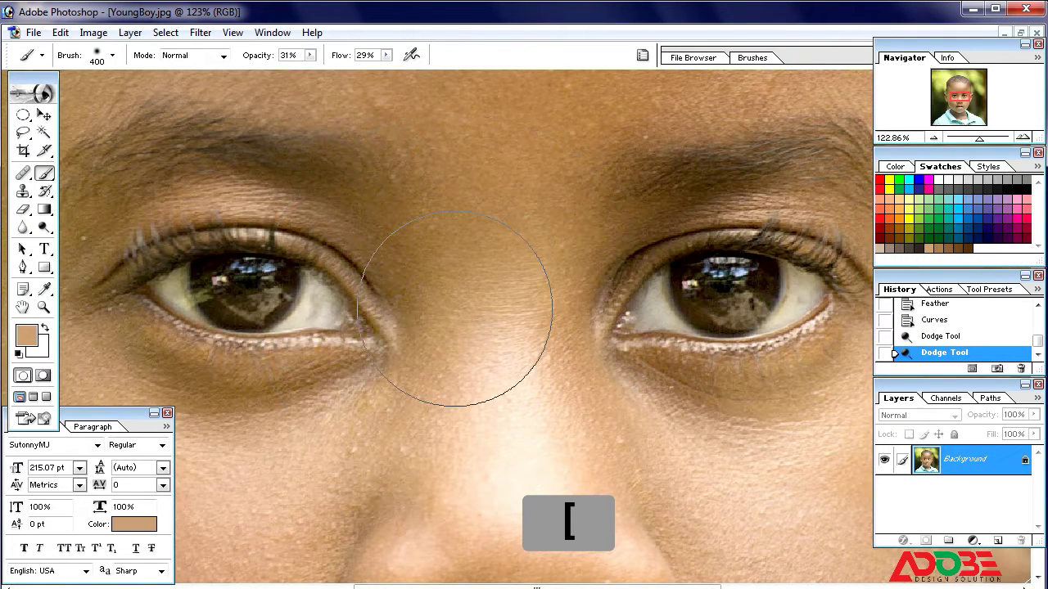
pyautogui.hotkey('ctrl', 'alt', '0')
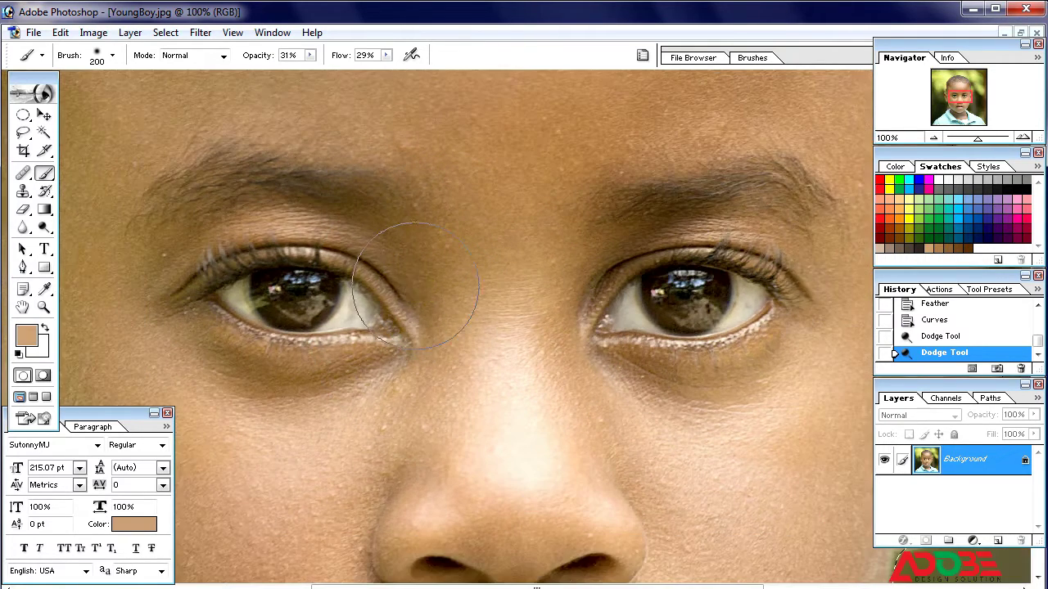
pyautogui.hotkey('ctrl', '-')
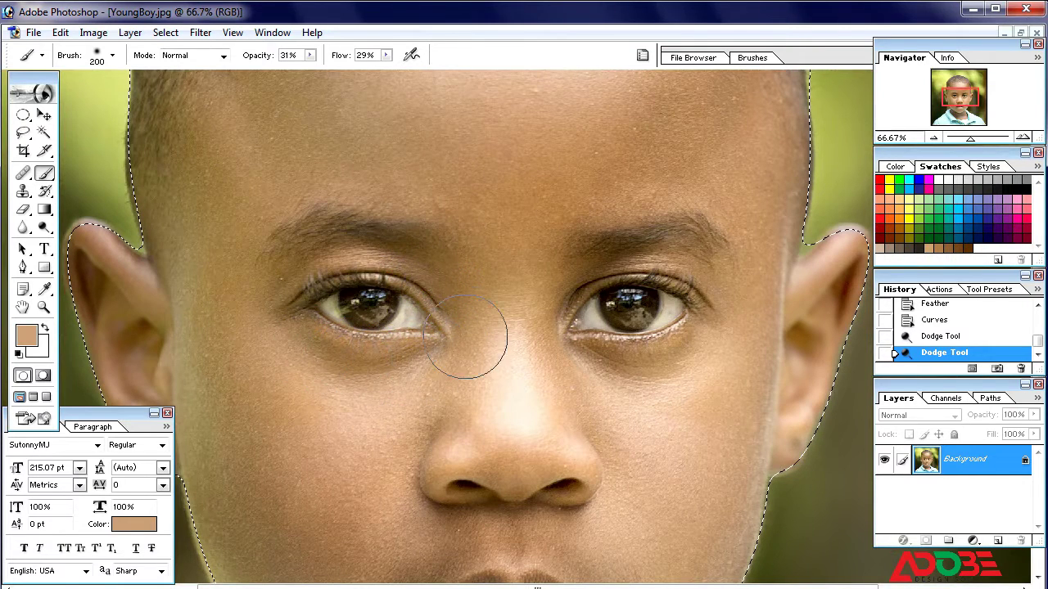
pyautogui.click(517, 326)
pyautogui.moveTo(669, 363)
pyautogui.mouseDown()
pyautogui.moveTo(702, 356)
pyautogui.moveTo(550, 338)
pyautogui.moveTo(662, 362)
pyautogui.moveTo(722, 325)
pyautogui.mouseUp()
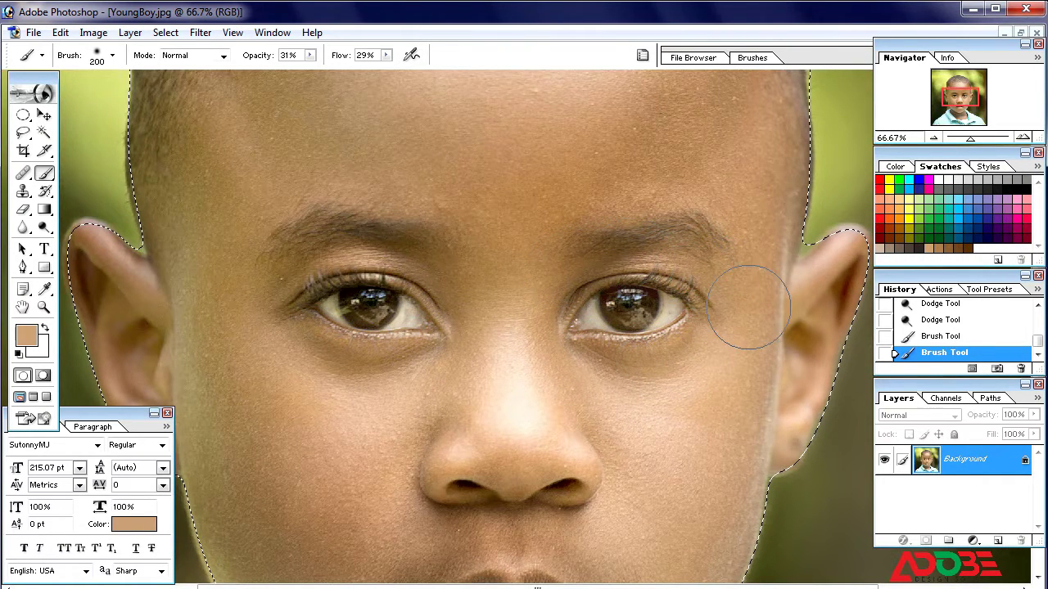
pyautogui.moveTo(748, 307); pyautogui.dragTo(686, 322)
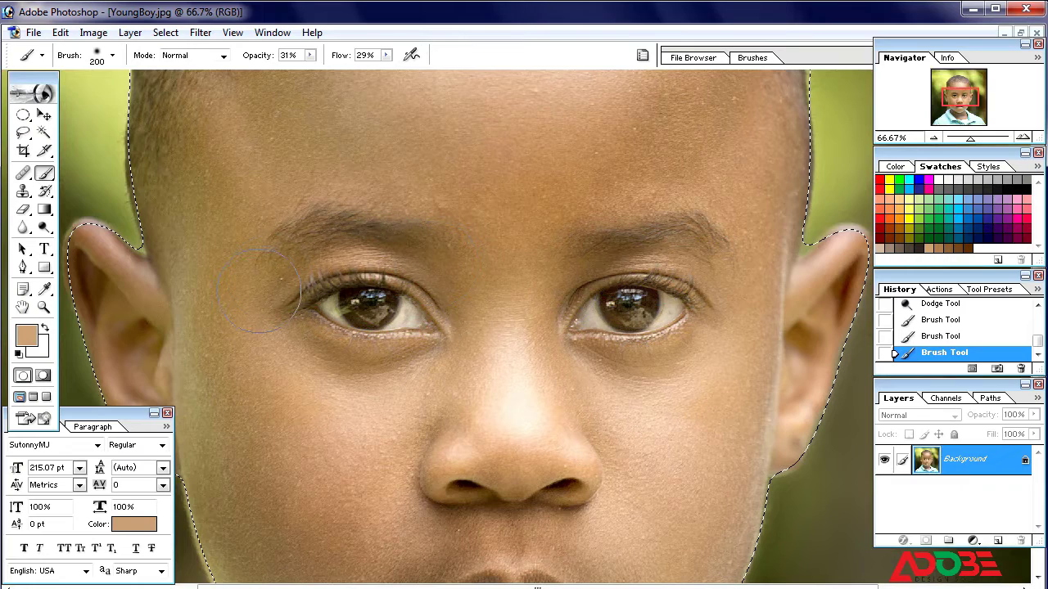
pyautogui.click(533, 467)
pyautogui.hotkey('ctrl', '-')
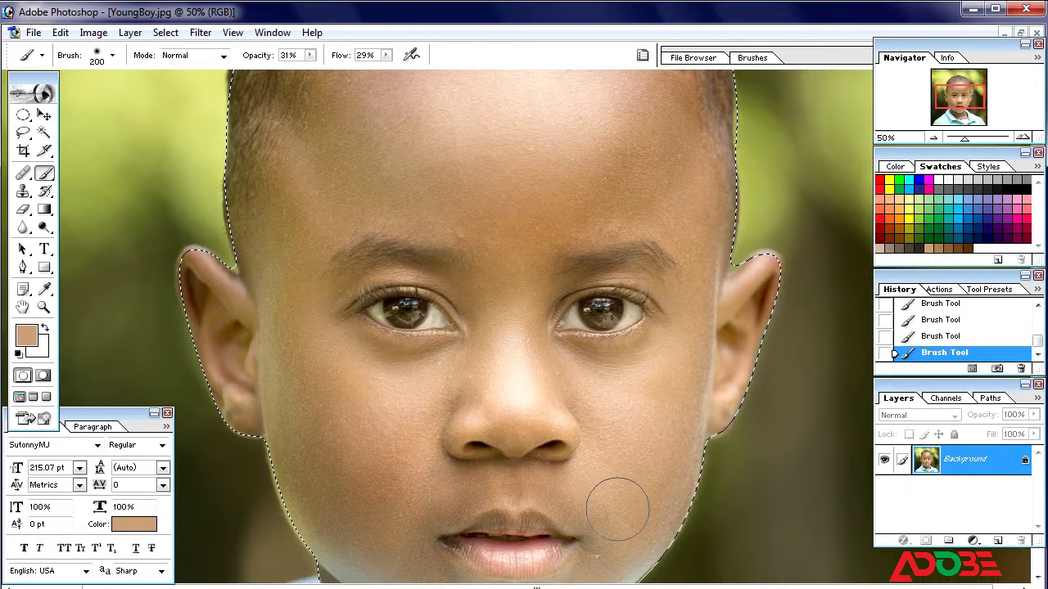
pyautogui.hotkey('ctrl', '-')
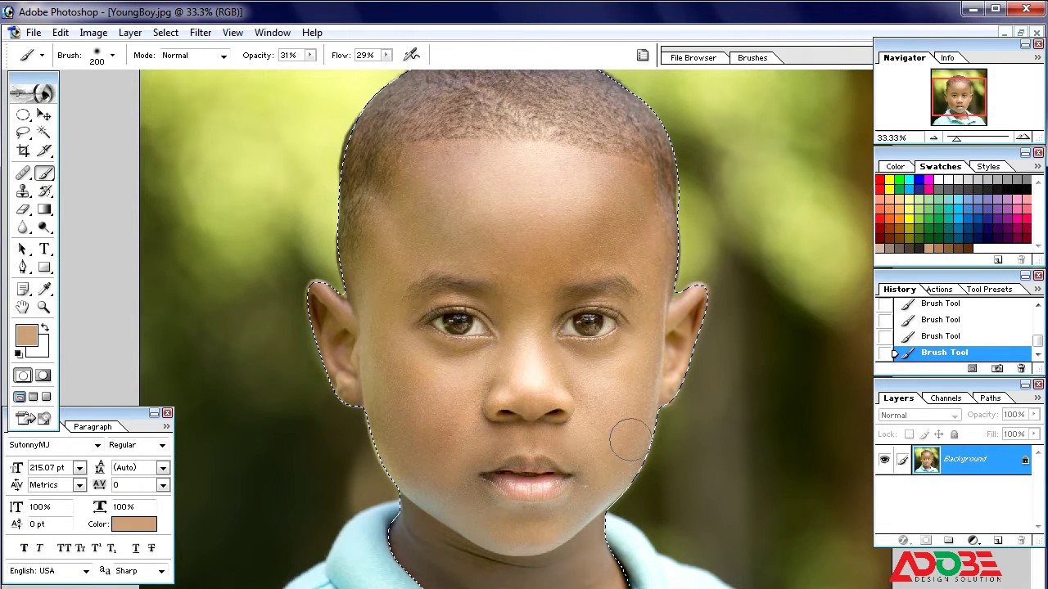
# - Paint the same translucent tan over the darker skin of the neck, from the shirt collar to below the chin
pyautogui.scroll(-3, 646, 391)
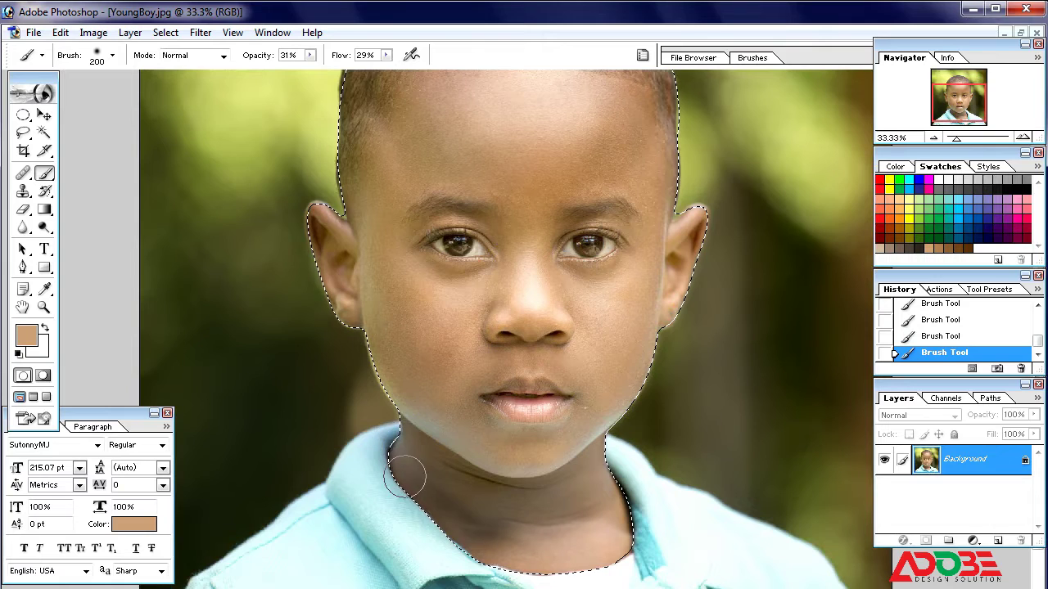
pyautogui.moveTo(438, 498)
pyautogui.mouseDown()
pyautogui.moveTo(459, 522)
pyautogui.moveTo(445, 502)
pyautogui.moveTo(489, 532)
pyautogui.mouseUp()
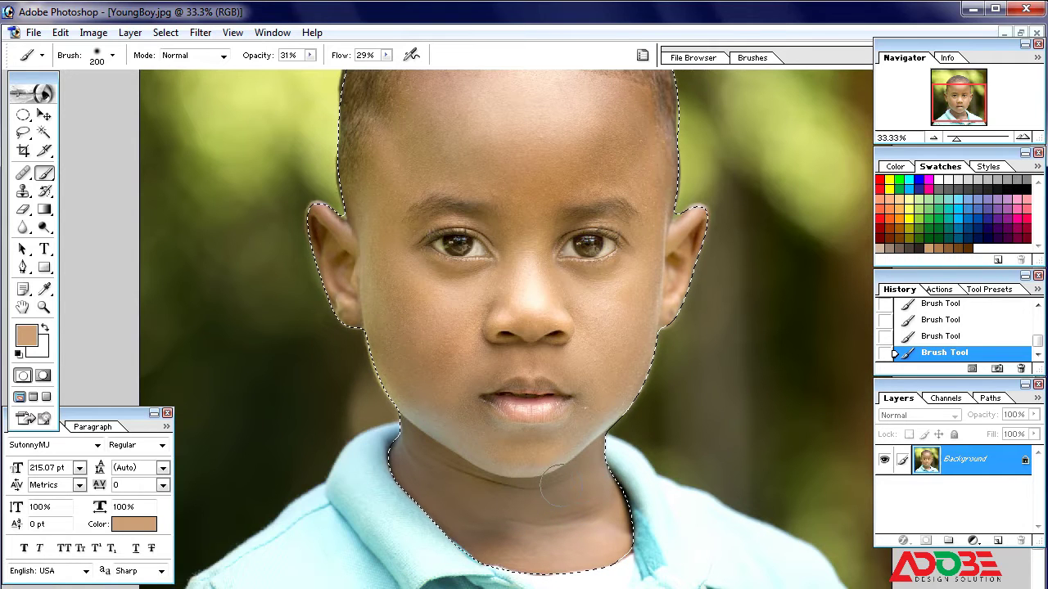
pyautogui.moveTo(613, 513); pyautogui.dragTo(618, 532)
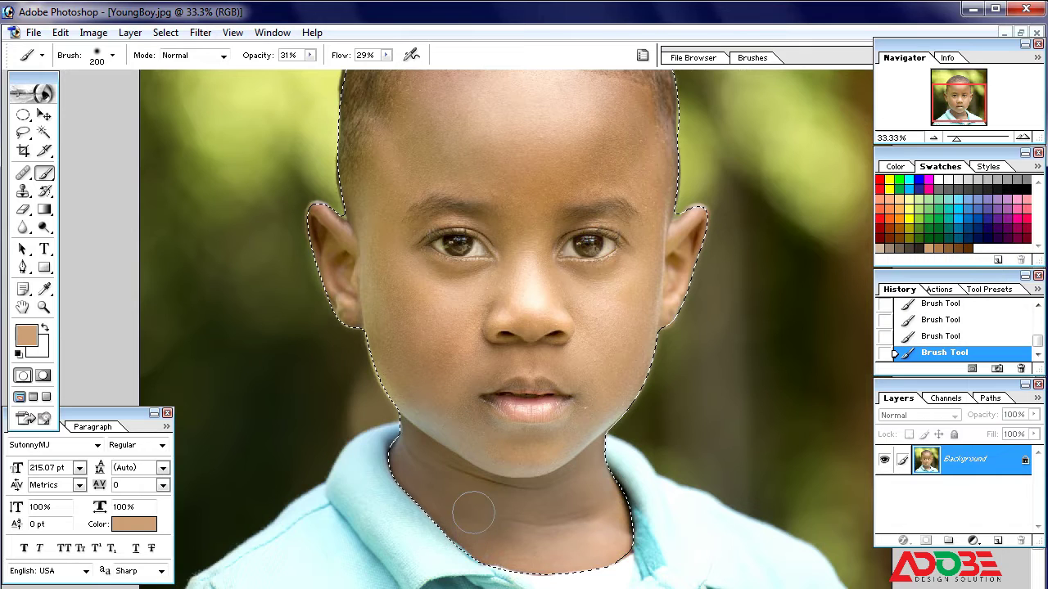
pyautogui.scroll(2, 501, 492)
pyautogui.scroll(2, 498, 492)
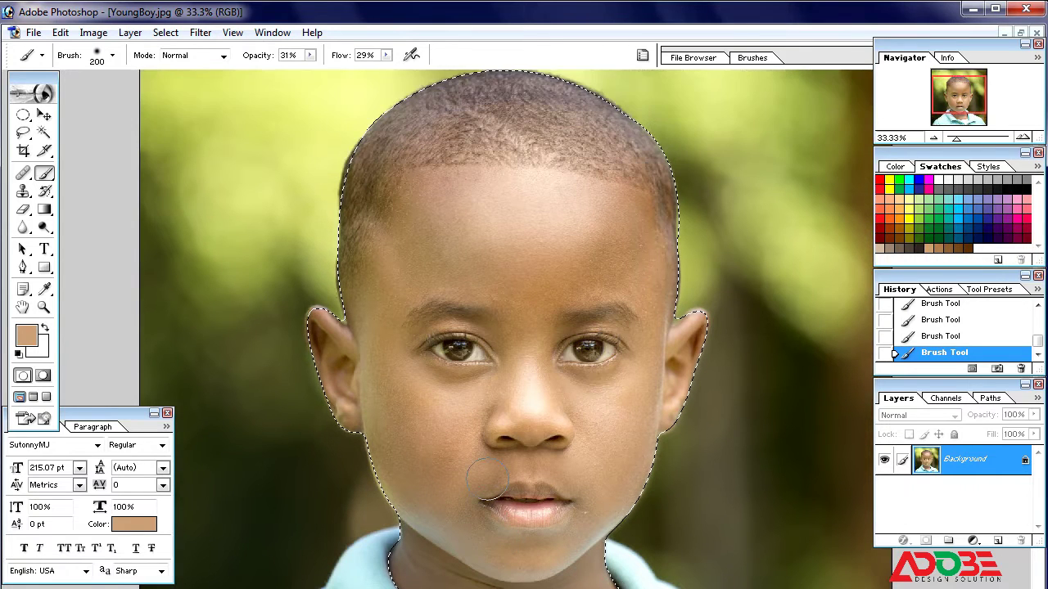
pyautogui.scroll(-3, 520, 408)
pyautogui.scroll(2, 477, 379)
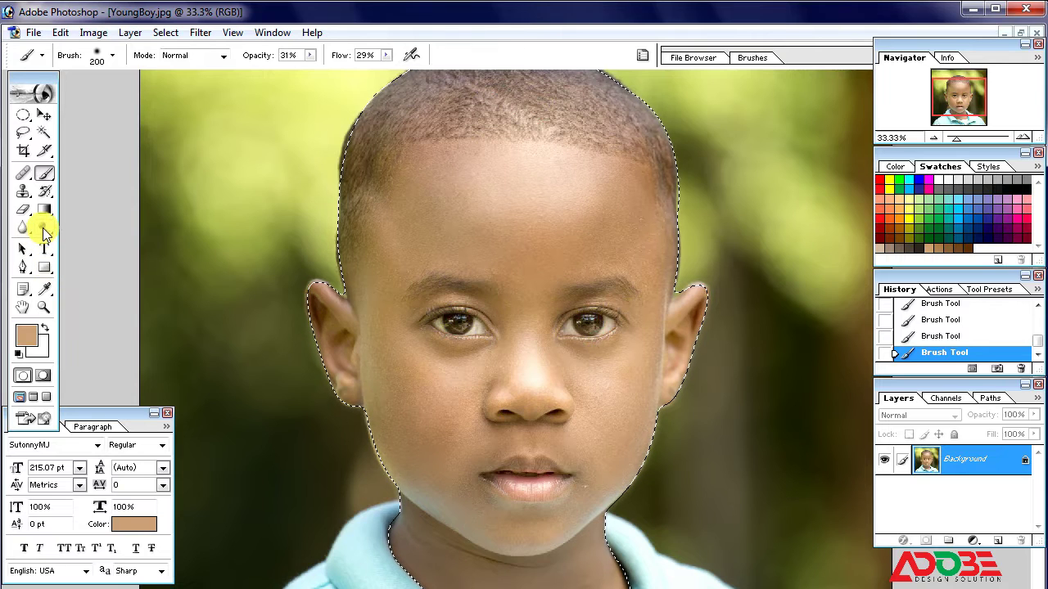
# - Darken both irises and the upper eyelashes with the Burn tool, using a size 125 soft brush
pyautogui.moveTo(42, 229); pyautogui.dragTo(86, 244)
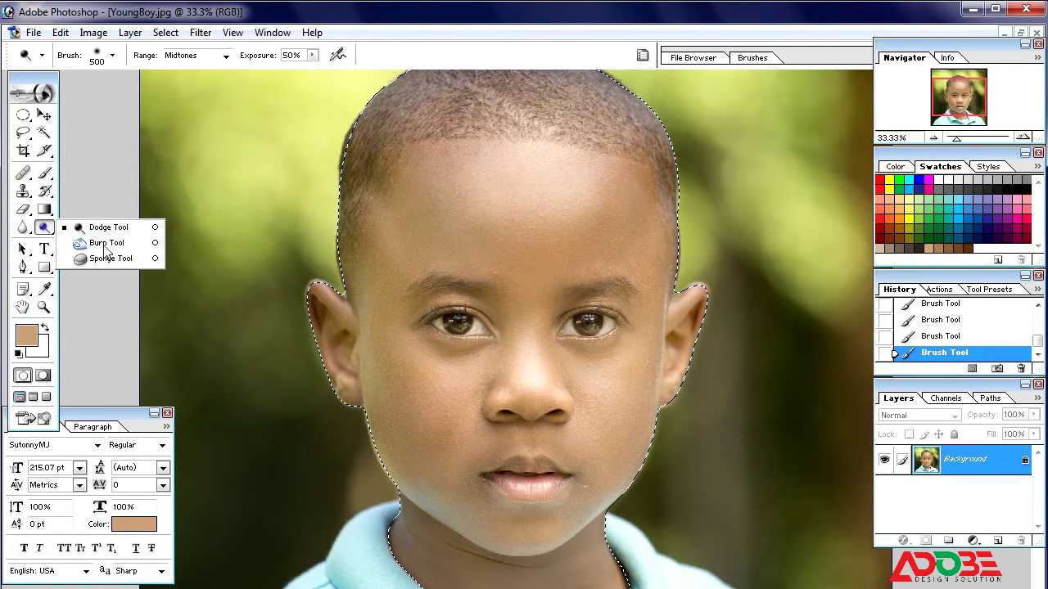
pyautogui.moveTo(112, 250); pyautogui.dragTo(108, 243)
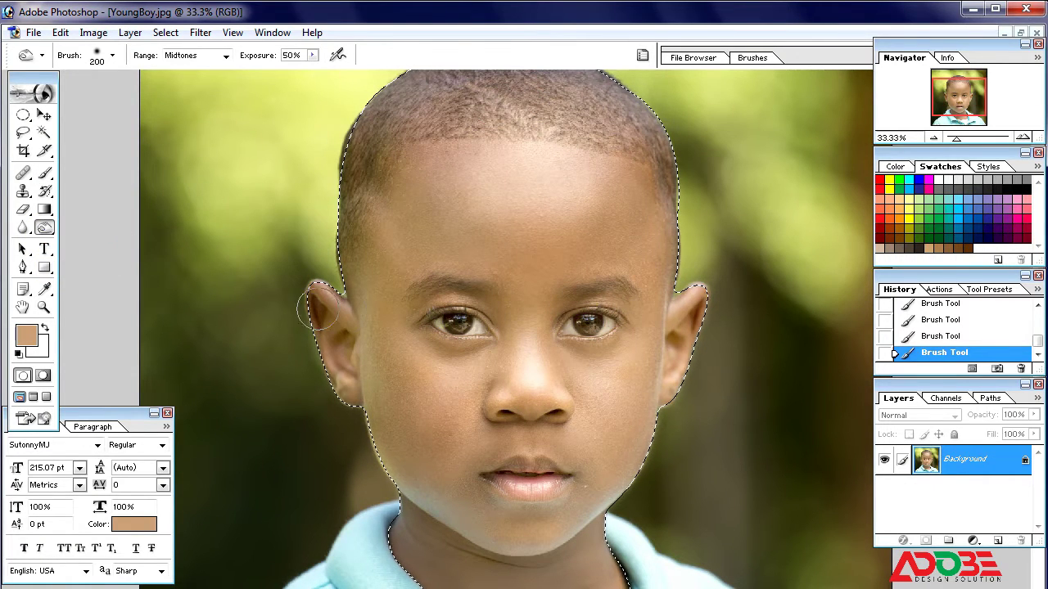
pyautogui.moveTo(379, 257); pyautogui.dragTo(728, 406)
pyautogui.press('[')
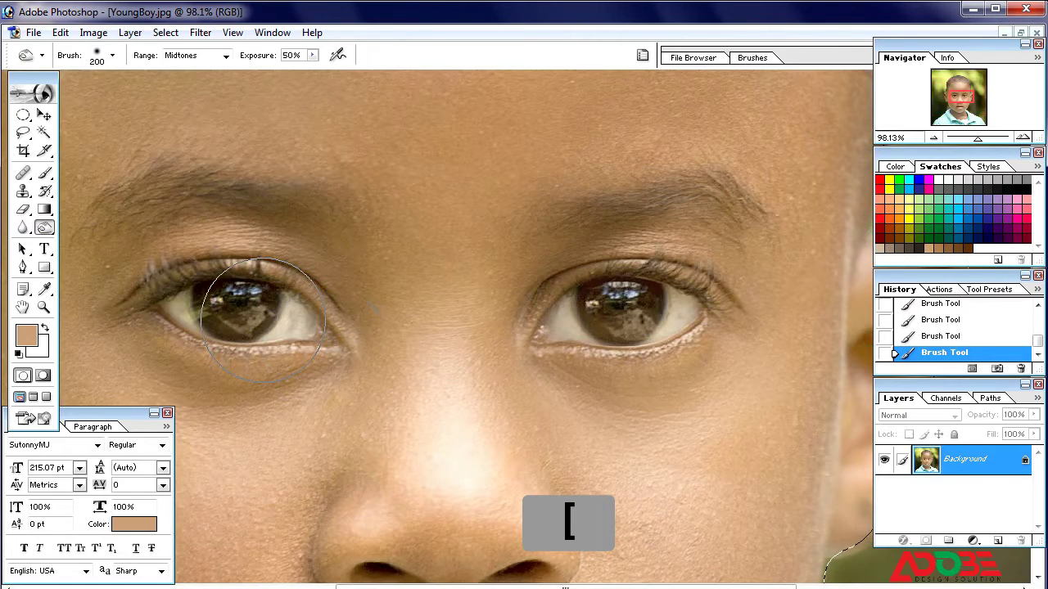
pyautogui.press('[')
pyautogui.press('[')
pyautogui.press('[')
pyautogui.press('[')
pyautogui.press(']')
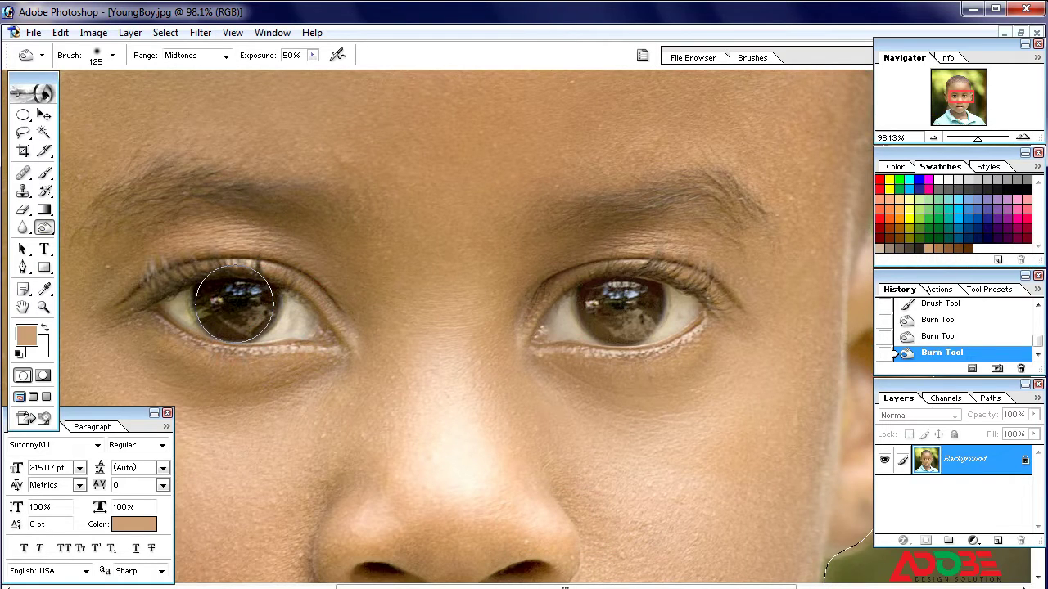
pyautogui.moveTo(234, 304); pyautogui.dragTo(239, 310)
pyautogui.moveTo(621, 301); pyautogui.dragTo(679, 282)
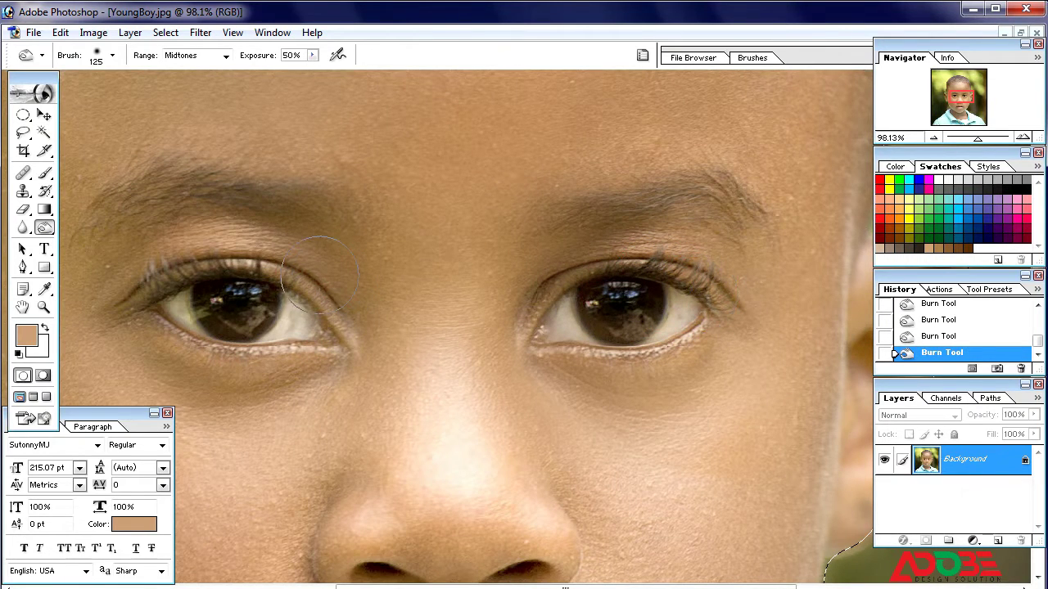
pyautogui.moveTo(245, 279); pyautogui.dragTo(196, 273)
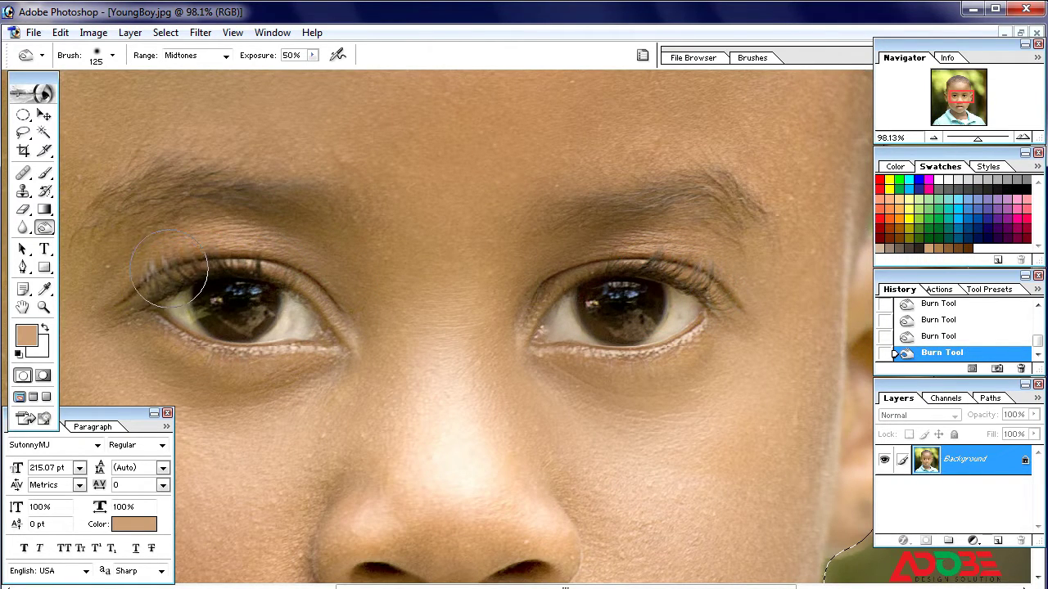
# - Darken both eyebrows along their full length with the Burn tool at the same brush size
pyautogui.hotkey('ctrl', '-')
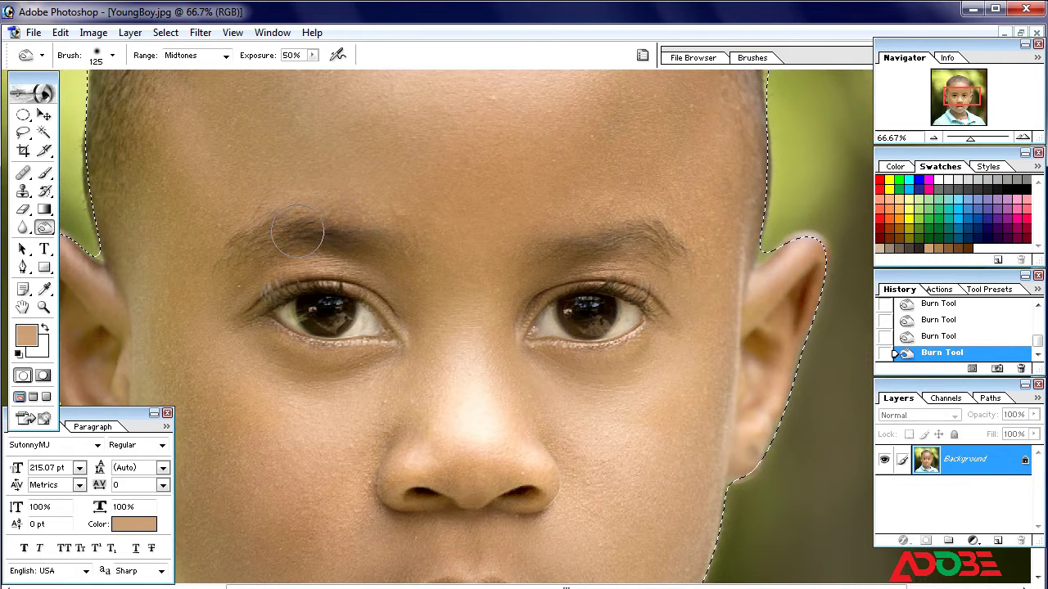
pyautogui.moveTo(297, 232)
pyautogui.mouseDown()
pyautogui.moveTo(220, 260)
pyautogui.moveTo(278, 234)
pyautogui.moveTo(358, 239)
pyautogui.mouseUp()
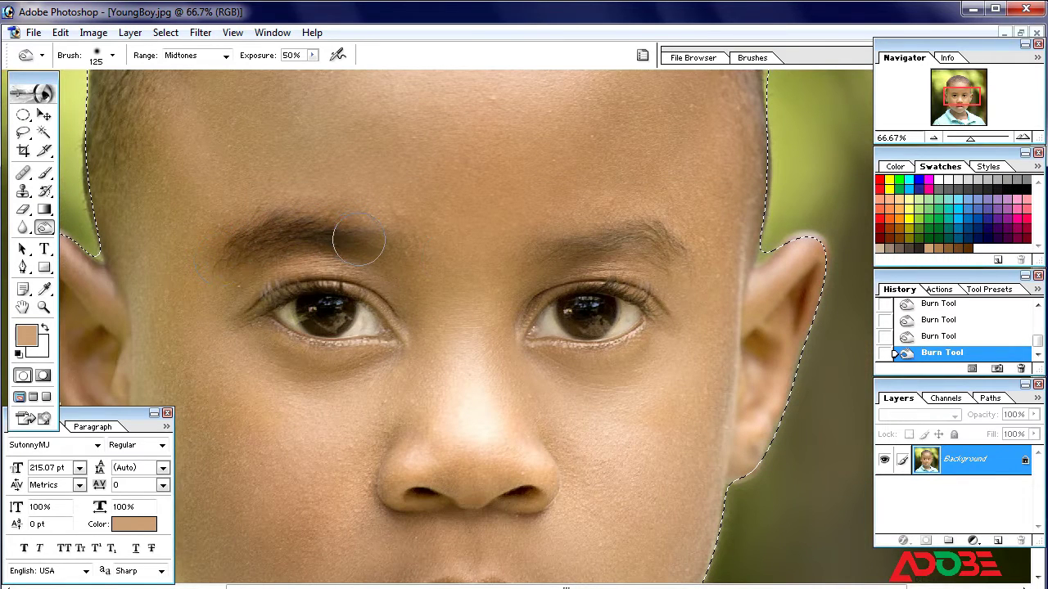
pyautogui.moveTo(564, 254)
pyautogui.mouseDown()
pyautogui.moveTo(645, 236)
pyautogui.moveTo(676, 255)
pyautogui.moveTo(626, 238)
pyautogui.moveTo(473, 274)
pyautogui.moveTo(606, 281)
pyautogui.moveTo(590, 246)
pyautogui.moveTo(646, 246)
pyautogui.mouseUp()
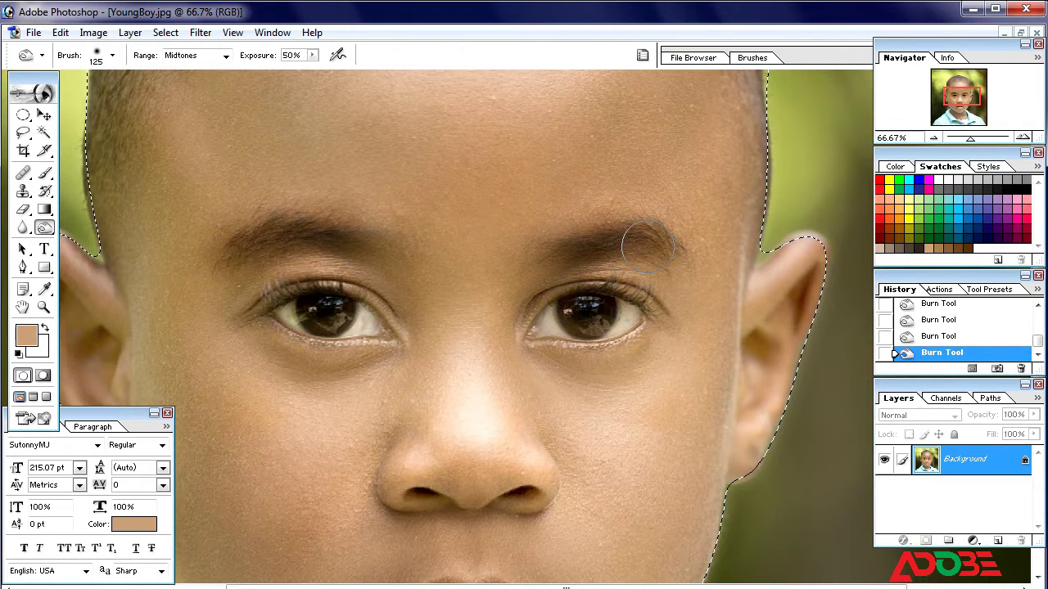
pyautogui.hotkey('ctrl', '-')
pyautogui.hotkey('ctrl', '-')
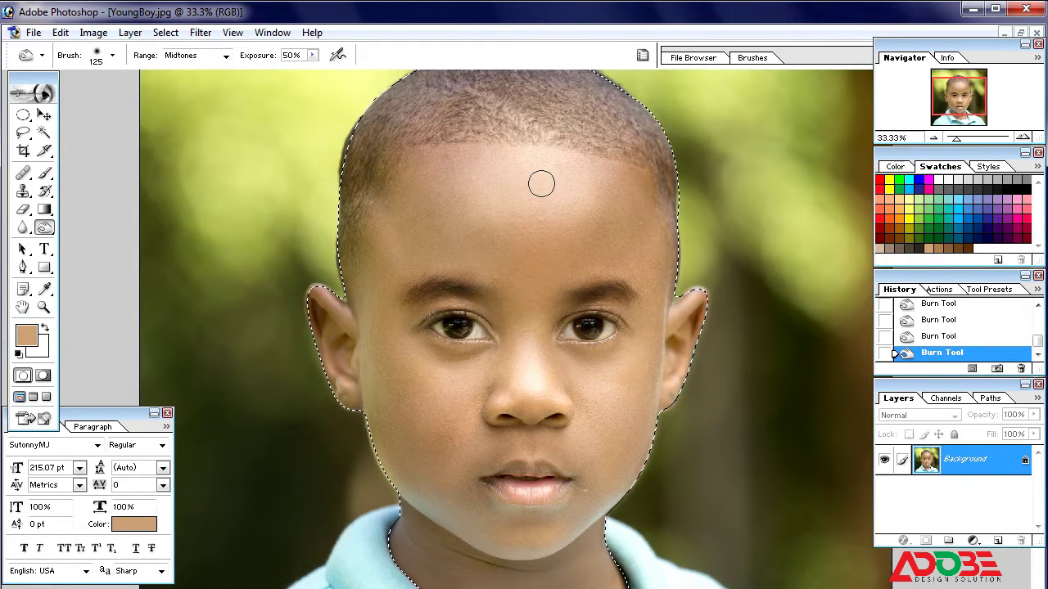
# - Enlarge the Burn brush to 250 and tone down the bright highlight on the forehead below the hairline
pyautogui.press(']')
pyautogui.press(']')
pyautogui.press(']')
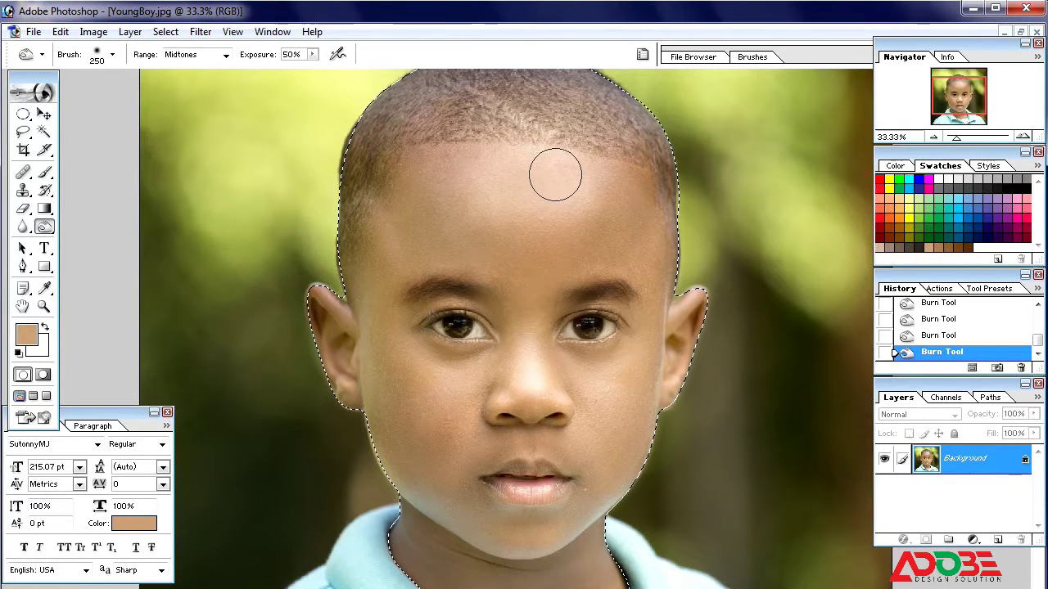
pyautogui.click(491, 169)
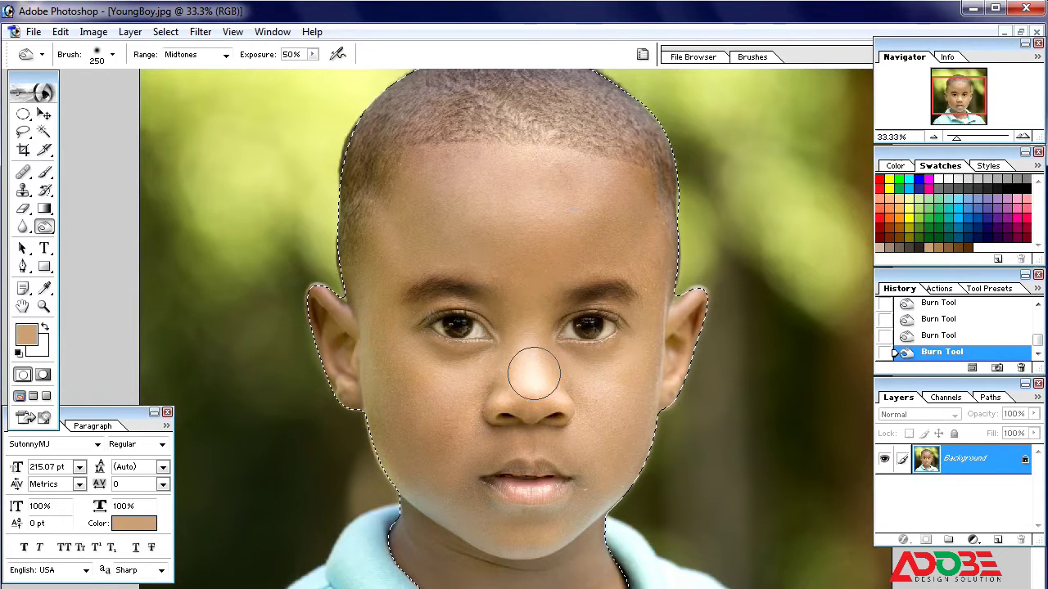
# - Reduce the Burn brush to 175 and tone down the bright highlight on the nose
pyautogui.press('[')
pyautogui.press('[')
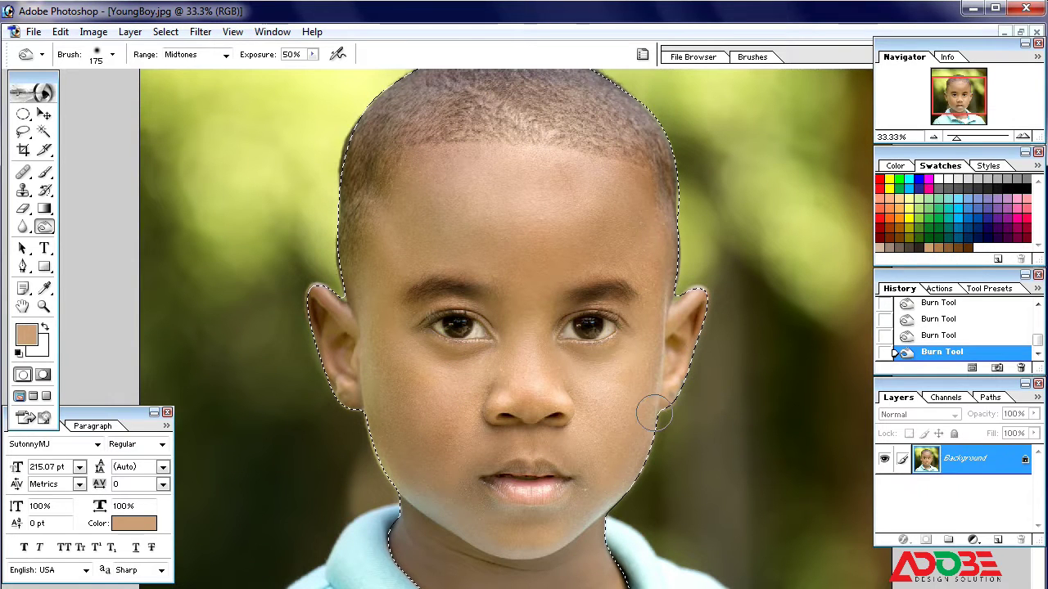
pyautogui.scroll(-2, 655, 415)
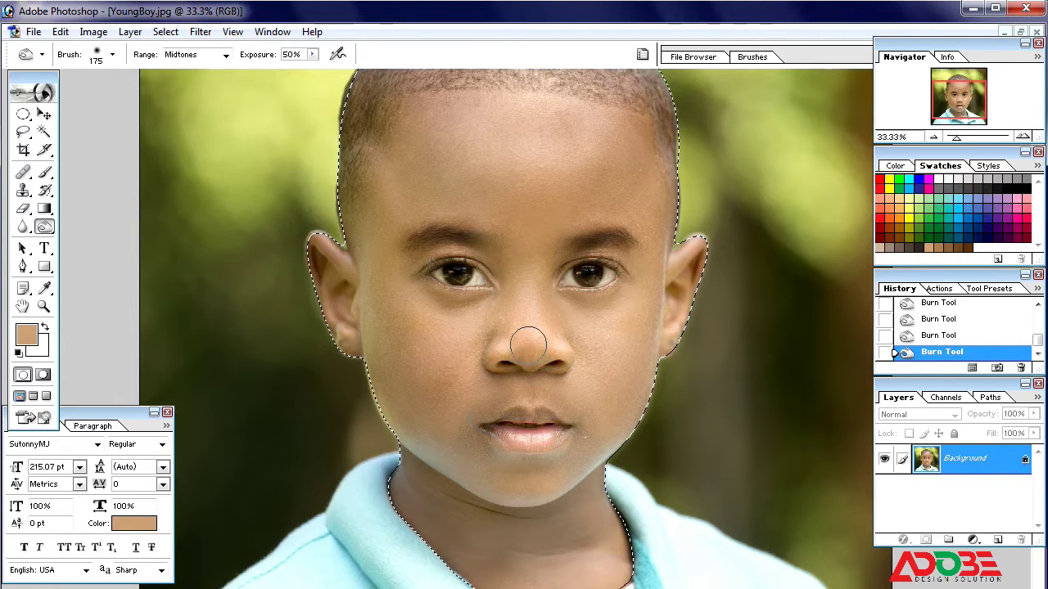
# - Enlarge the Burn brush to 400 and start darkening the hair at the top of the head
pyautogui.hotkey('ctrl', '-')
pyautogui.hotkey('ctrl', '-')
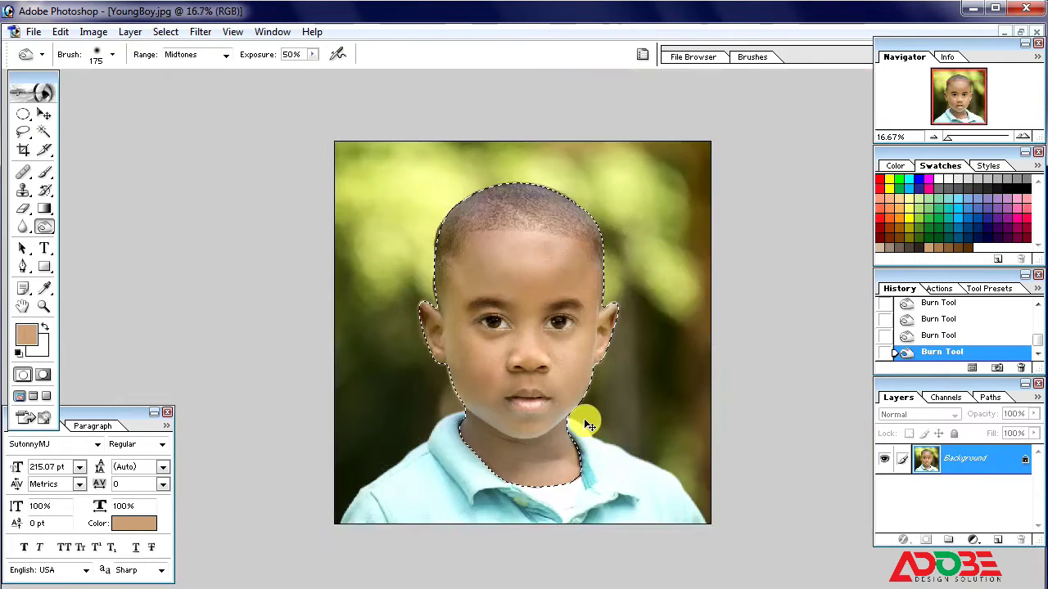
pyautogui.hotkey('ctrl', '0')
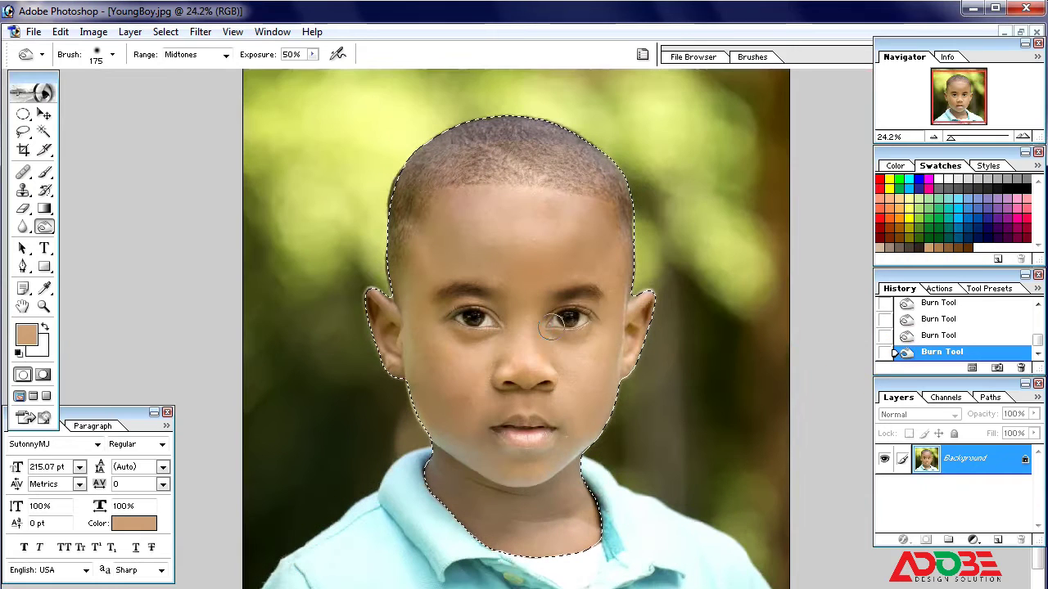
pyautogui.scroll(-1, 553, 326)
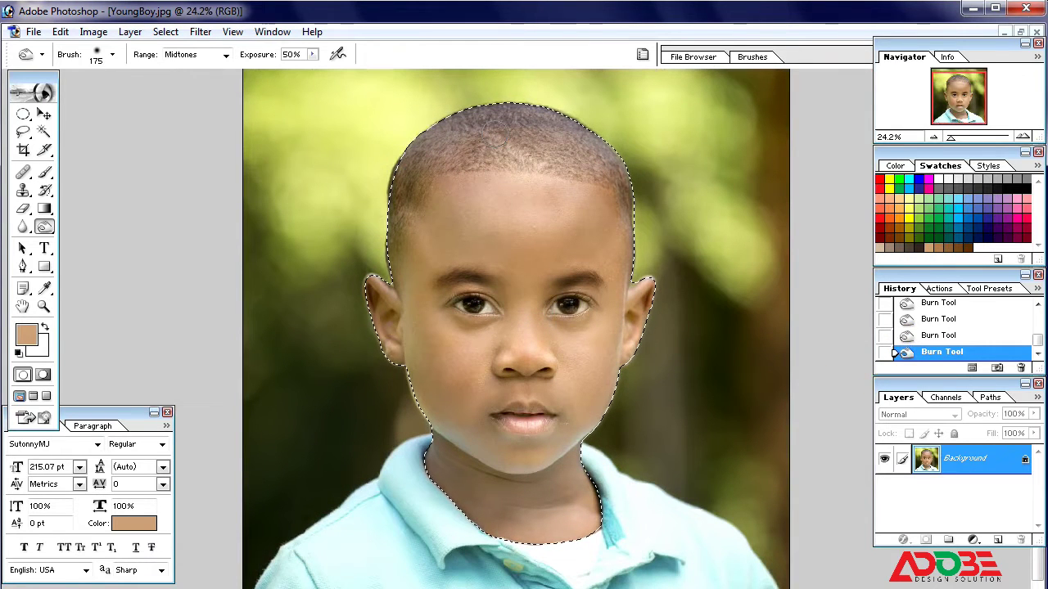
pyautogui.press(']')
pyautogui.press(']')
pyautogui.press(']')
pyautogui.moveTo(468, 145); pyautogui.dragTo(534, 131)
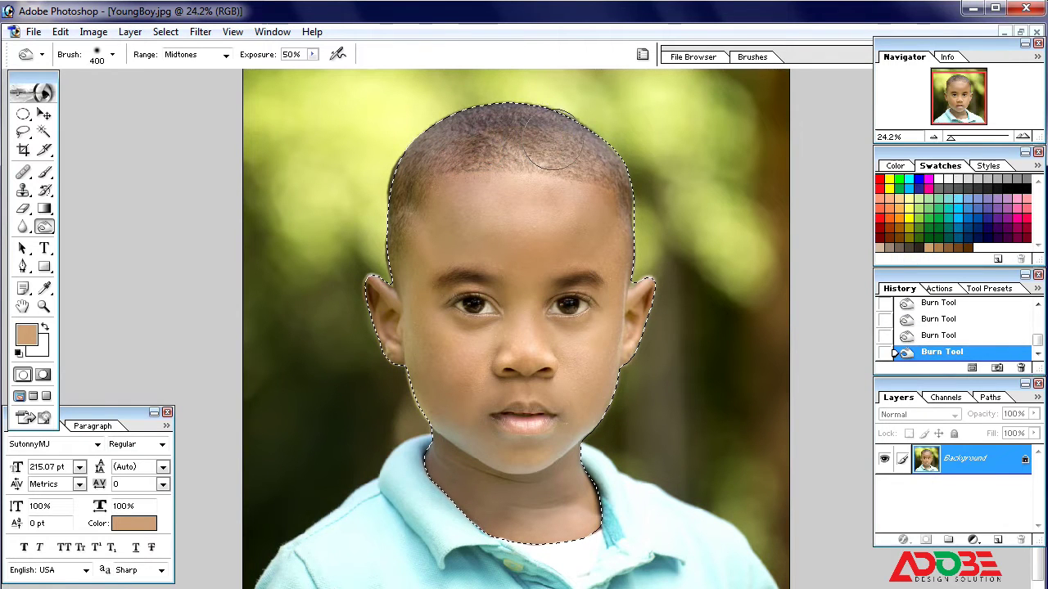
pyautogui.click(93, 32)
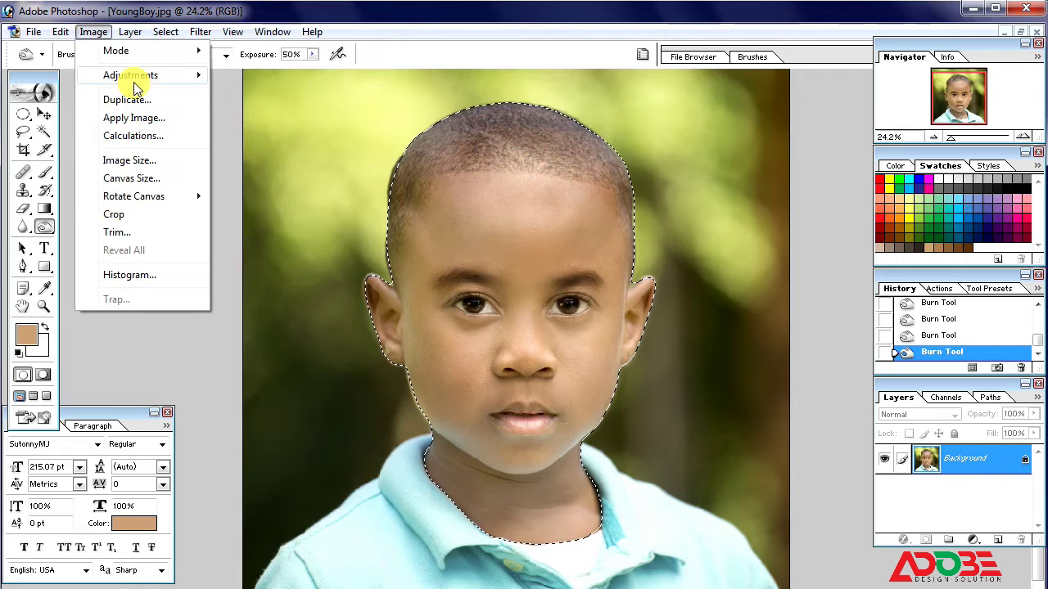
pyautogui.moveTo(136, 82)
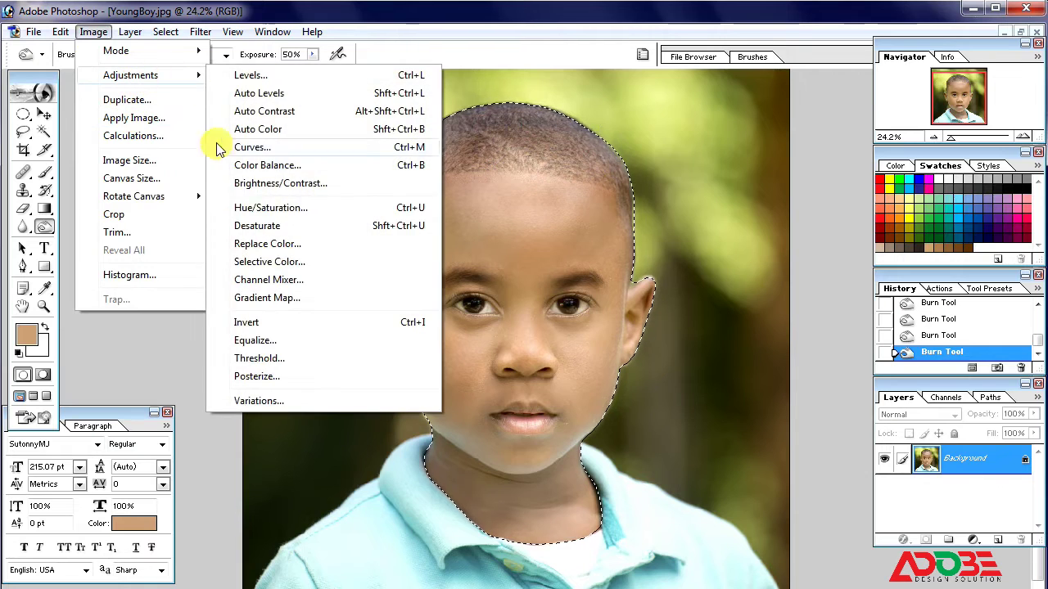
pyautogui.click(301, 262)
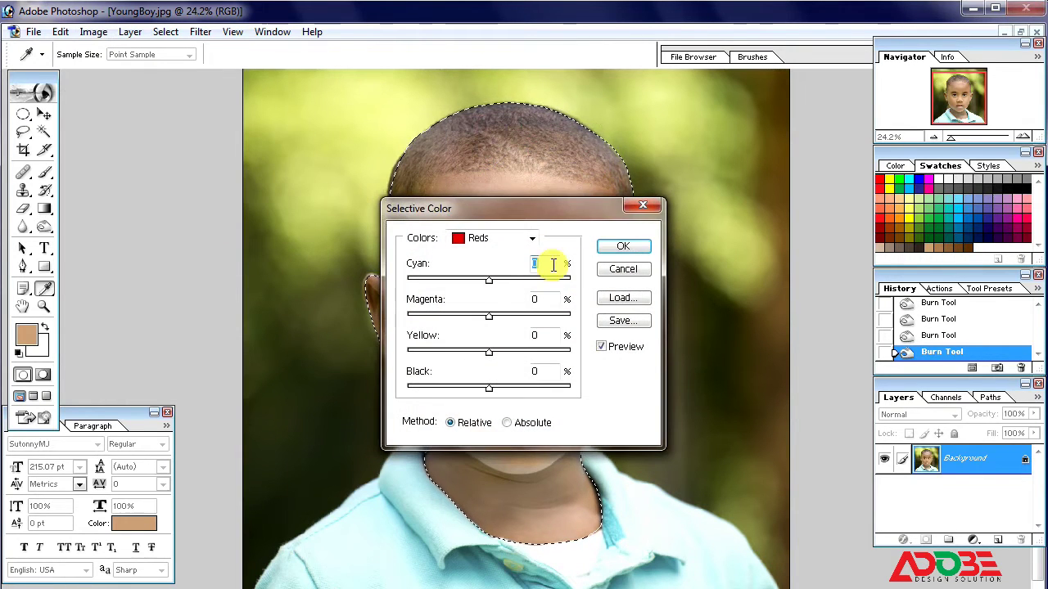
pyautogui.click(514, 239)
pyautogui.click(496, 369)
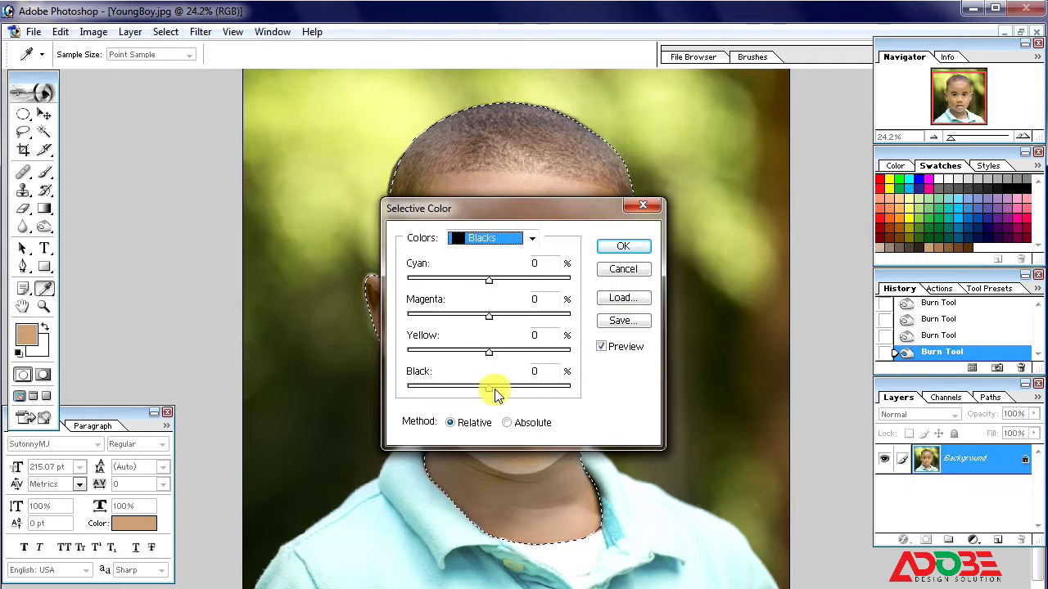
pyautogui.moveTo(496, 393); pyautogui.dragTo(500, 393)
pyautogui.click(644, 210)
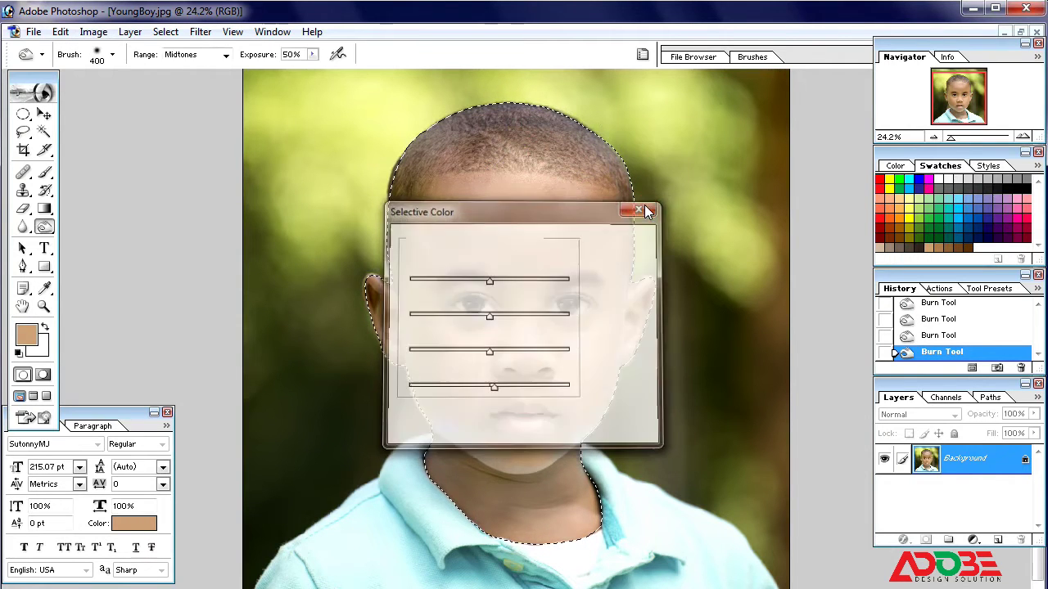
# - Darken the rest of the hair across the crown and along the sides of the head with the size 400 Burn brush
pyautogui.moveTo(584, 150)
pyautogui.mouseDown()
pyautogui.moveTo(615, 169)
pyautogui.moveTo(627, 193)
pyautogui.moveTo(562, 144)
pyautogui.mouseUp()
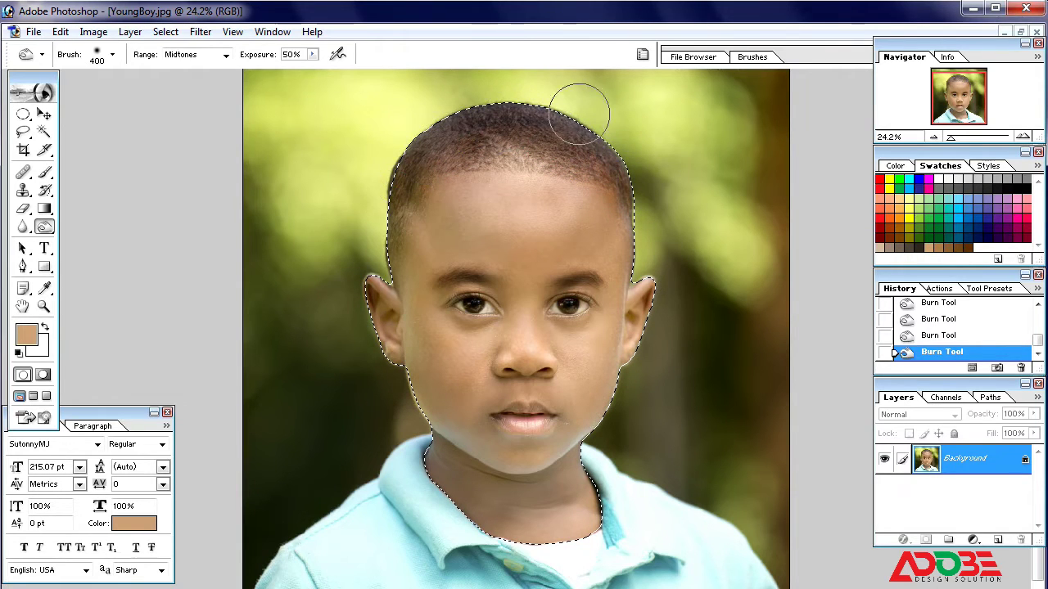
pyautogui.moveTo(579, 113)
pyautogui.mouseDown()
pyautogui.moveTo(614, 122)
pyautogui.moveTo(639, 163)
pyautogui.mouseUp()
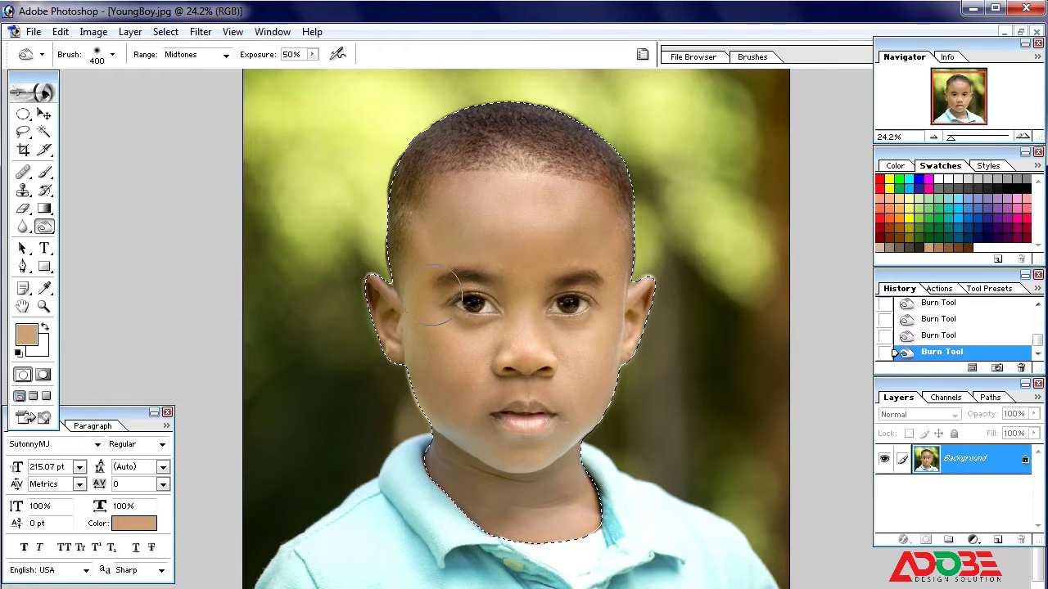
# - Apply Brightness/Contrast to the selected face and neck with brightness +8 and contrast +8
pyautogui.click(93, 32)
pyautogui.moveTo(148, 73)
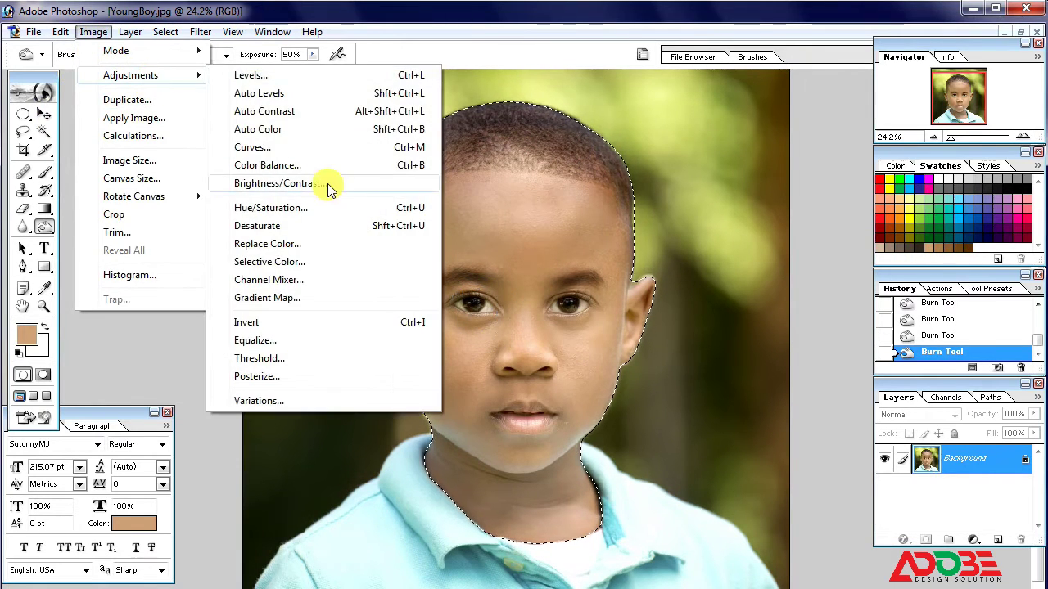
pyautogui.click(299, 183)
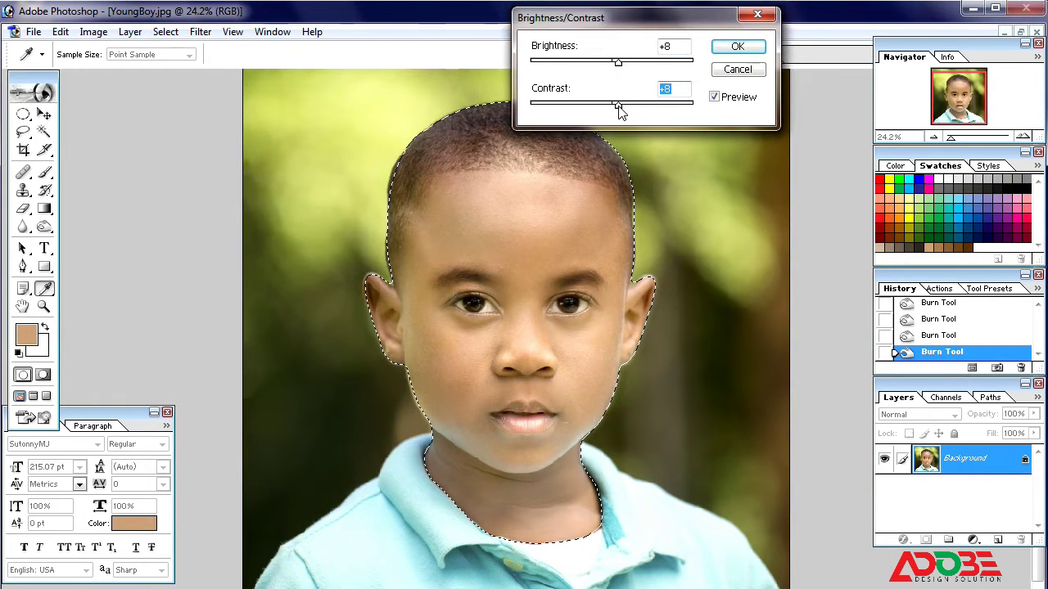
pyautogui.click(736, 46)
# - Brighten the selection slightly with Curves by raising the RGB midtones at input 118 to an output of about 122
pyautogui.hotkey('ctrl', 'm')
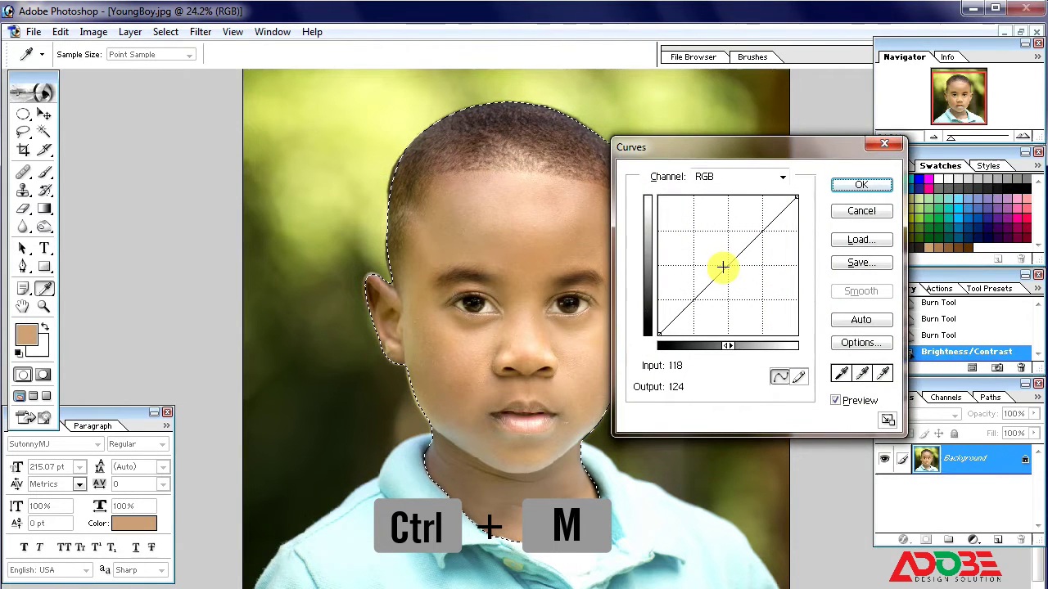
pyautogui.click(723, 267)
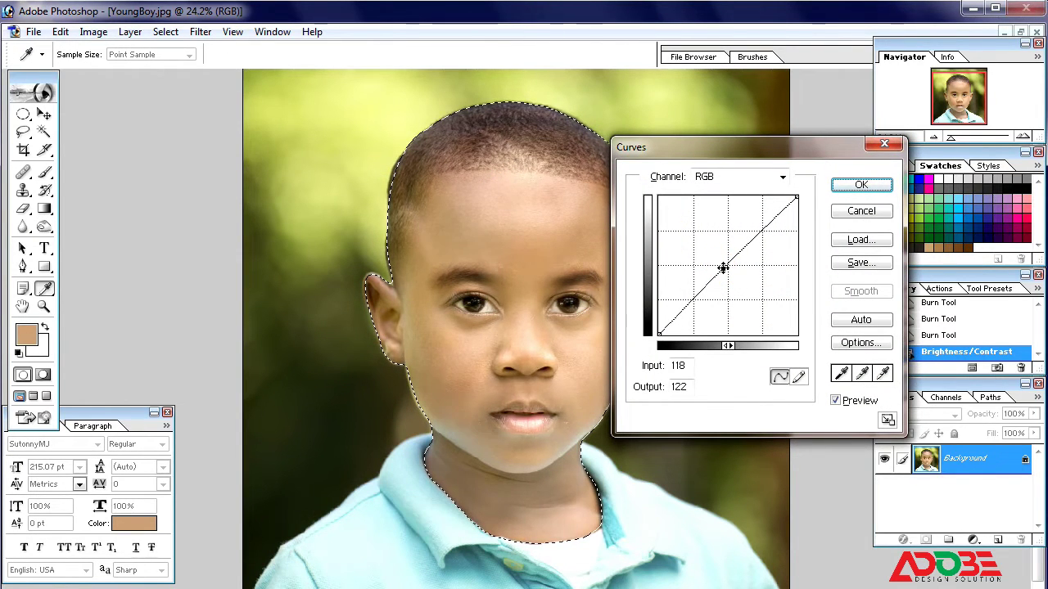
pyautogui.click(722, 266)
pyautogui.press('Return')
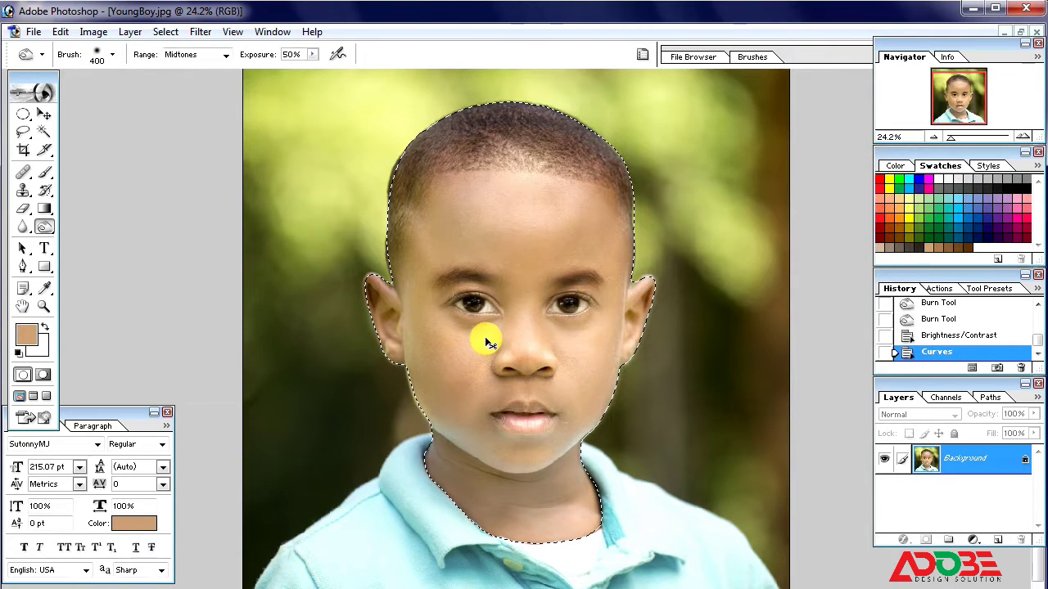
# - Switch to the Brush tool and sample the pink of the lips as the foreground colour
pyautogui.moveTo(444, 329); pyautogui.dragTo(590, 454)
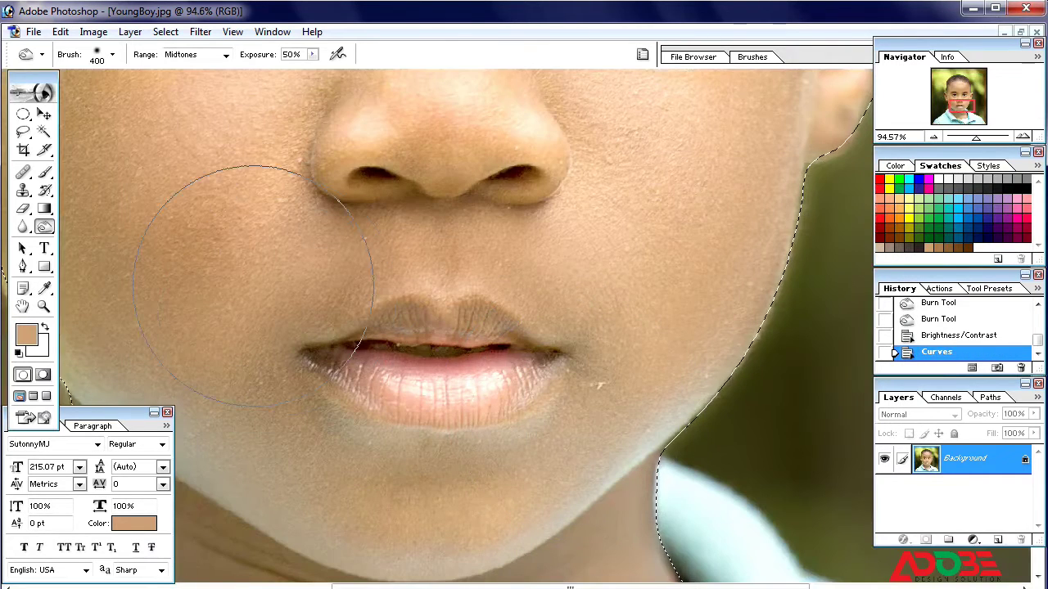
pyautogui.click(44, 174)
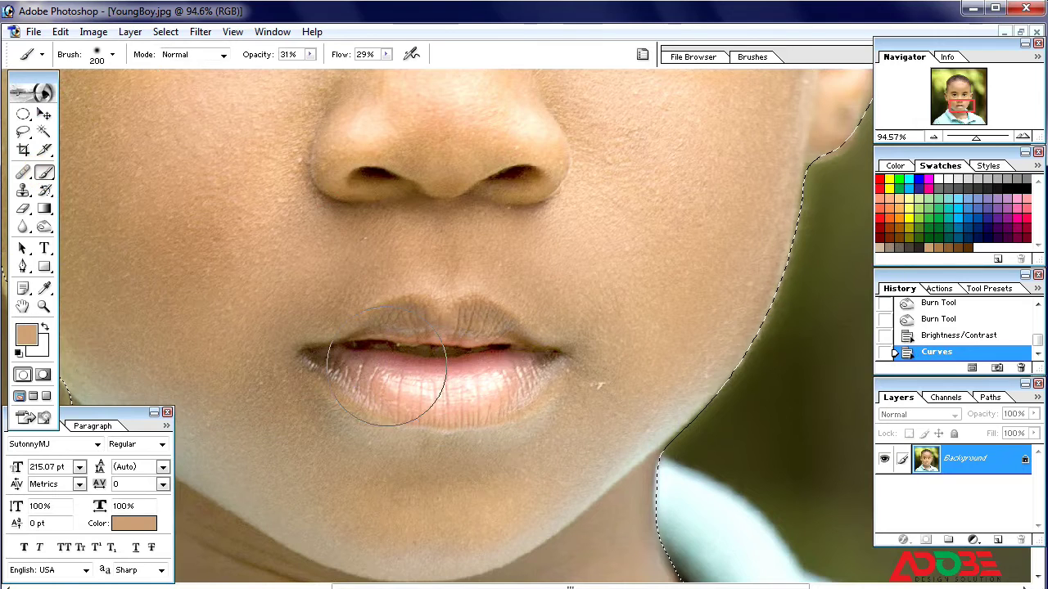
pyautogui.keyDown('alt'); pyautogui.click(463, 365); pyautogui.keyUp('alt')
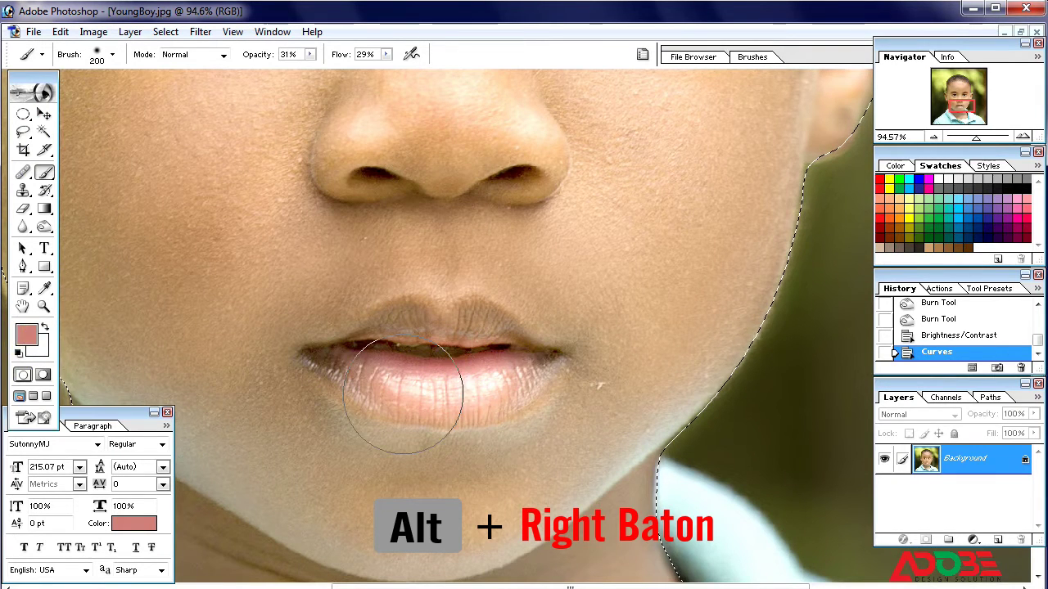
# - Reduce the brush size to 90 and dab the sampled pink onto the corner of the lower lip
pyautogui.press('[')
pyautogui.press('[')
pyautogui.press('[')
pyautogui.press('[')
pyautogui.press('[')
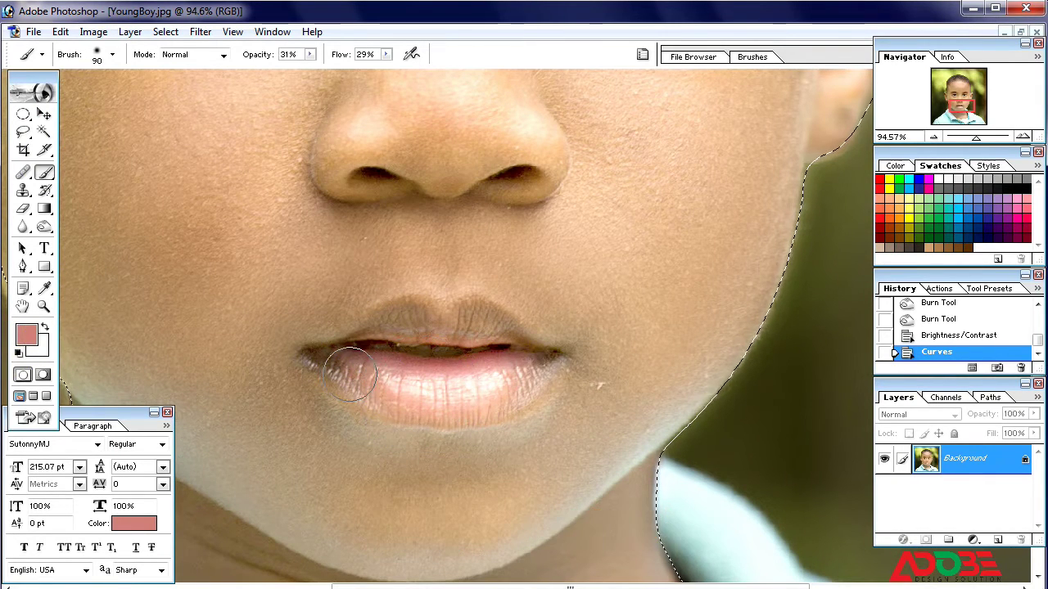
pyautogui.click(348, 370)
# - Sample the light pink highlight of the lower lip and paint it across the lower lip at 31% opacity and 29% flow
pyautogui.keyDown('alt'); pyautogui.click(419, 374); pyautogui.keyUp('alt')
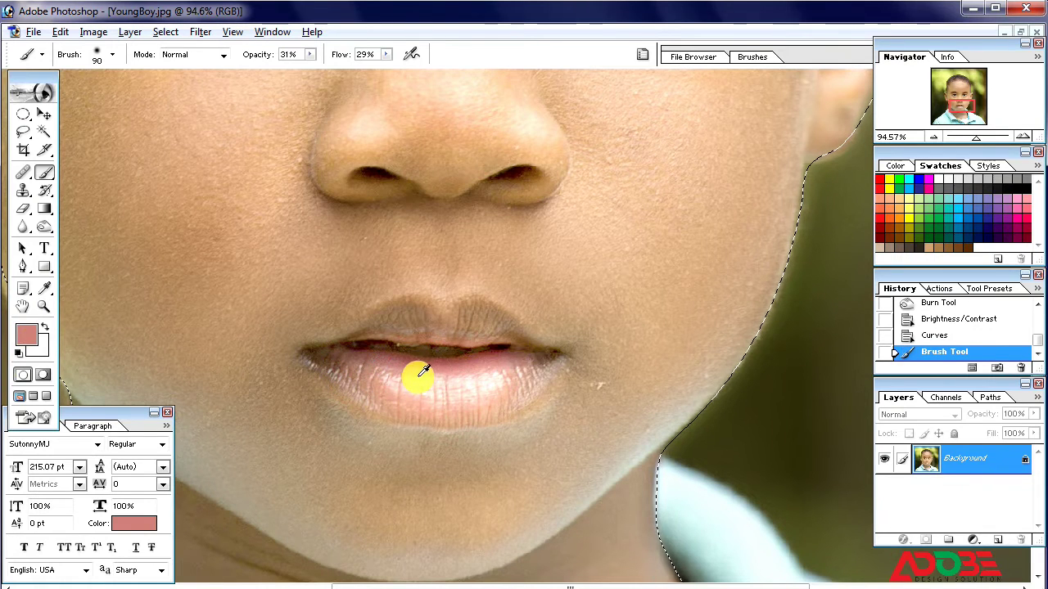
pyautogui.click(352, 364)
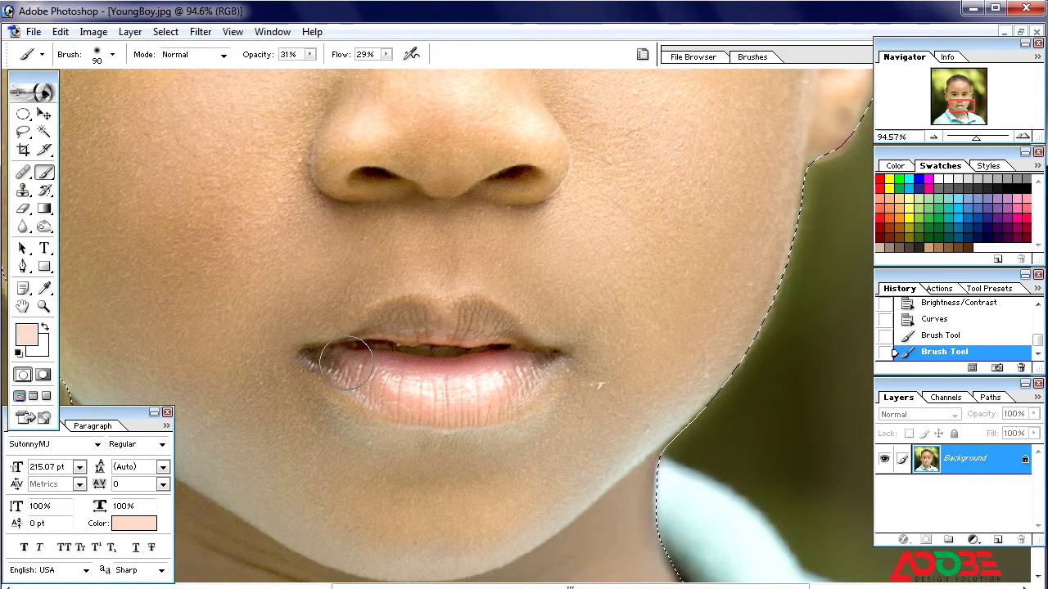
pyautogui.click(342, 366)
pyautogui.moveTo(379, 368); pyautogui.dragTo(514, 370)
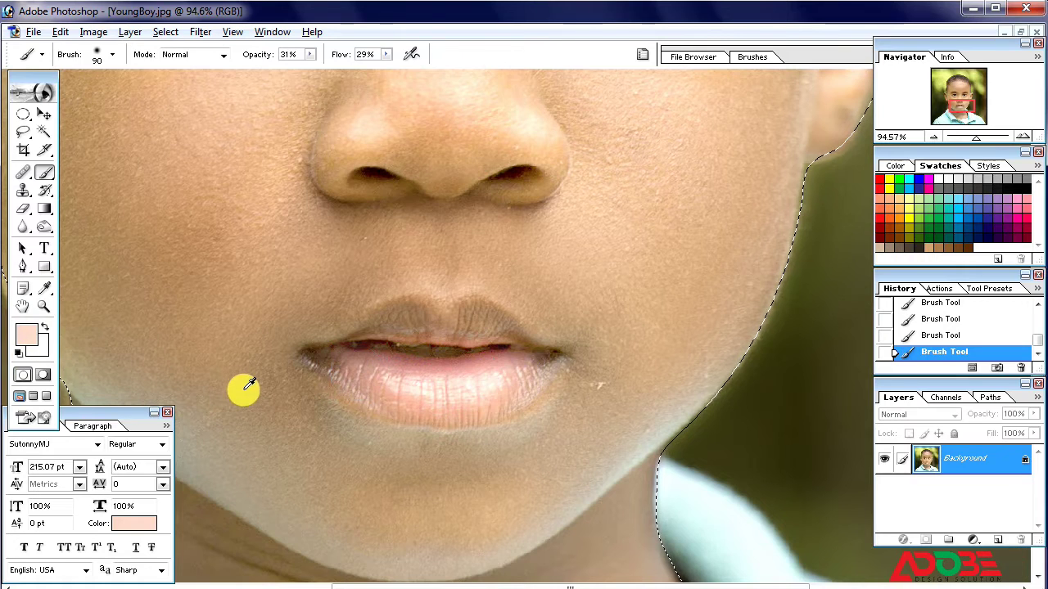
# - Resample the light pink of the lower lip and brush it along the upper lip out to the mouth corner
pyautogui.keyDown('alt'); pyautogui.click(187, 357); pyautogui.keyUp('alt')
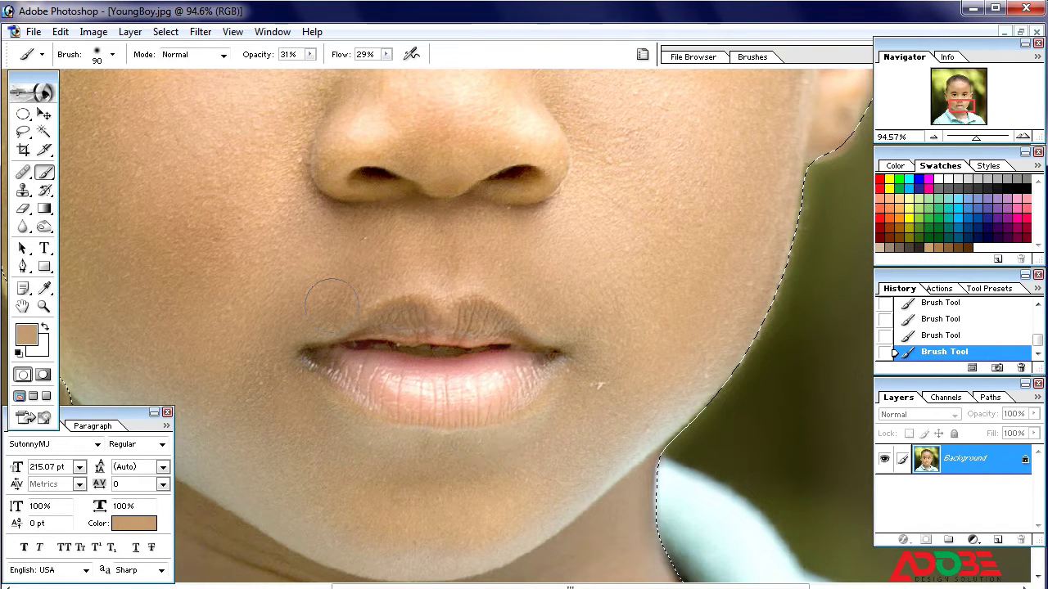
pyautogui.keyDown('alt'); pyautogui.click(421, 374); pyautogui.keyUp('alt')
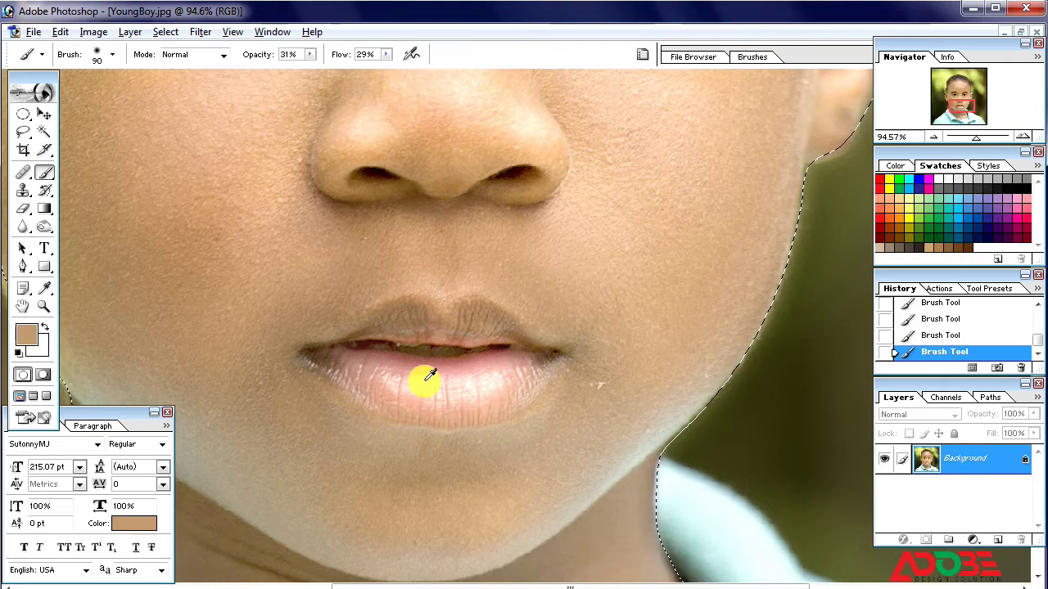
pyautogui.moveTo(386, 330)
pyautogui.mouseDown()
pyautogui.moveTo(459, 328)
pyautogui.moveTo(522, 357)
pyautogui.moveTo(412, 340)
pyautogui.moveTo(340, 350)
pyautogui.mouseUp()
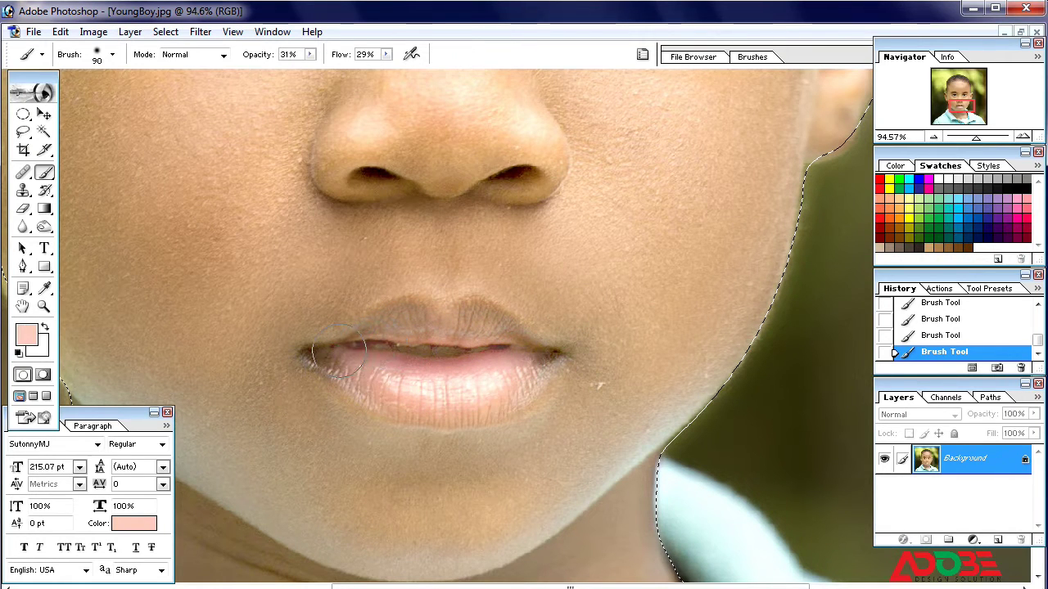
# - Examine the tinted lips in the context of the whole portrait
pyautogui.hotkey('ctrl', '-')
pyautogui.hotkey('ctrl', '-')
pyautogui.hotkey('ctrl', '-')
pyautogui.hotkey('ctrl', '-')
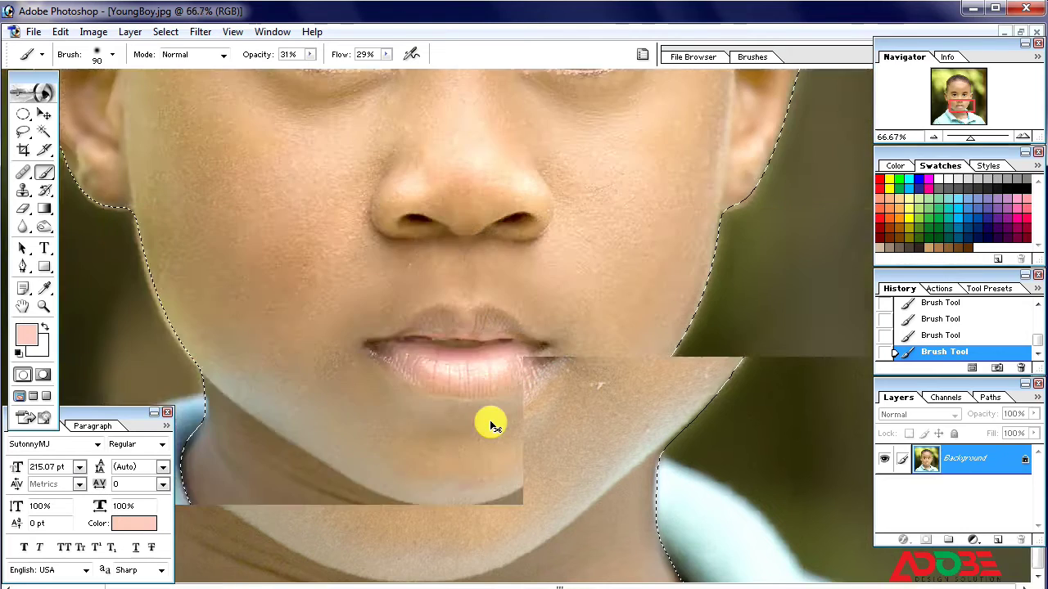
pyautogui.hotkey('ctrl', '0')
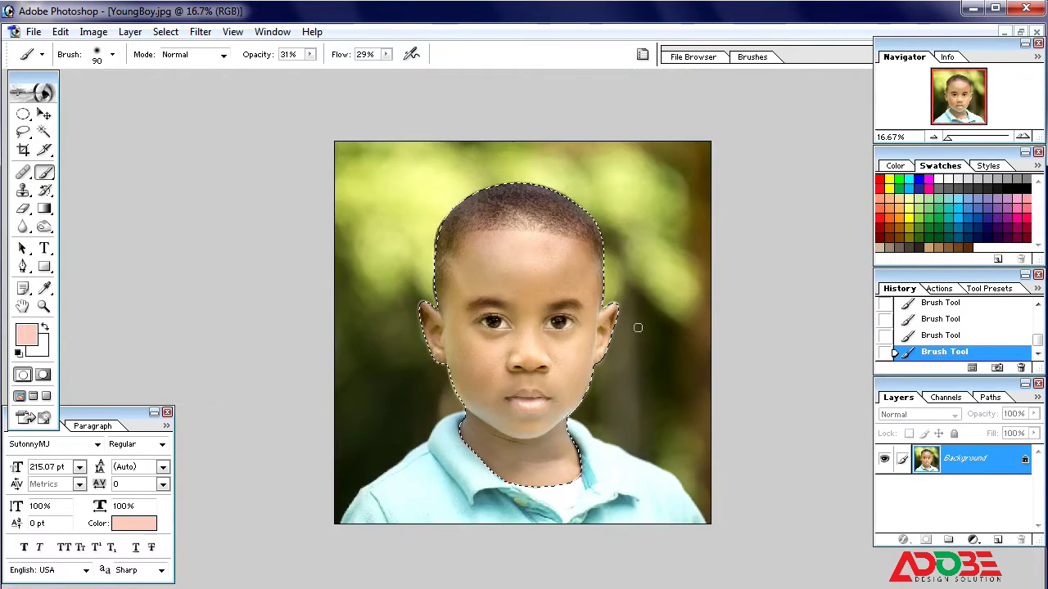
pyautogui.scroll(1, 623, 324)
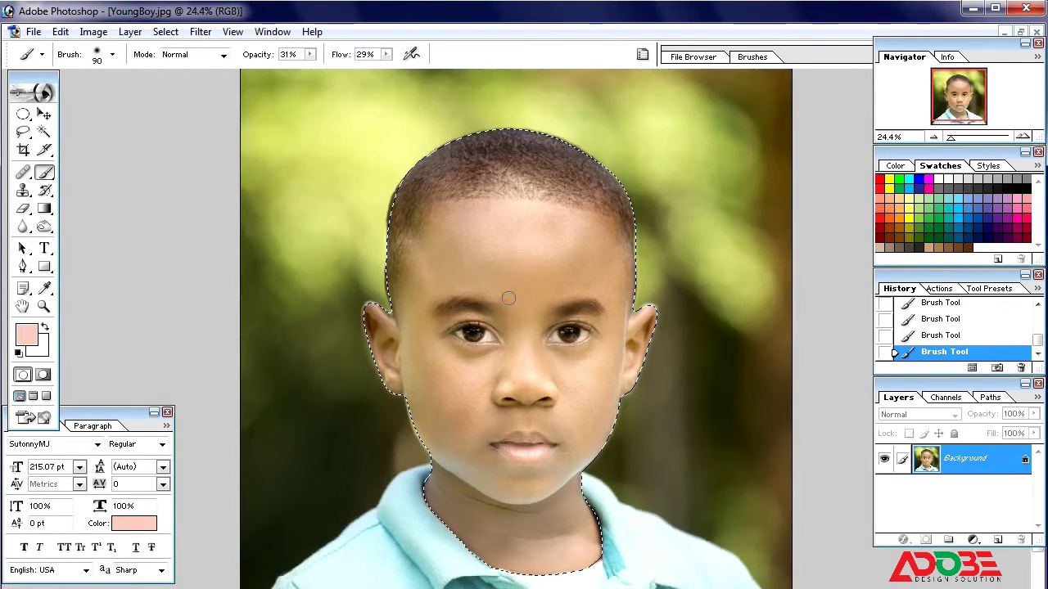
pyautogui.scroll(-1, 244, 284)
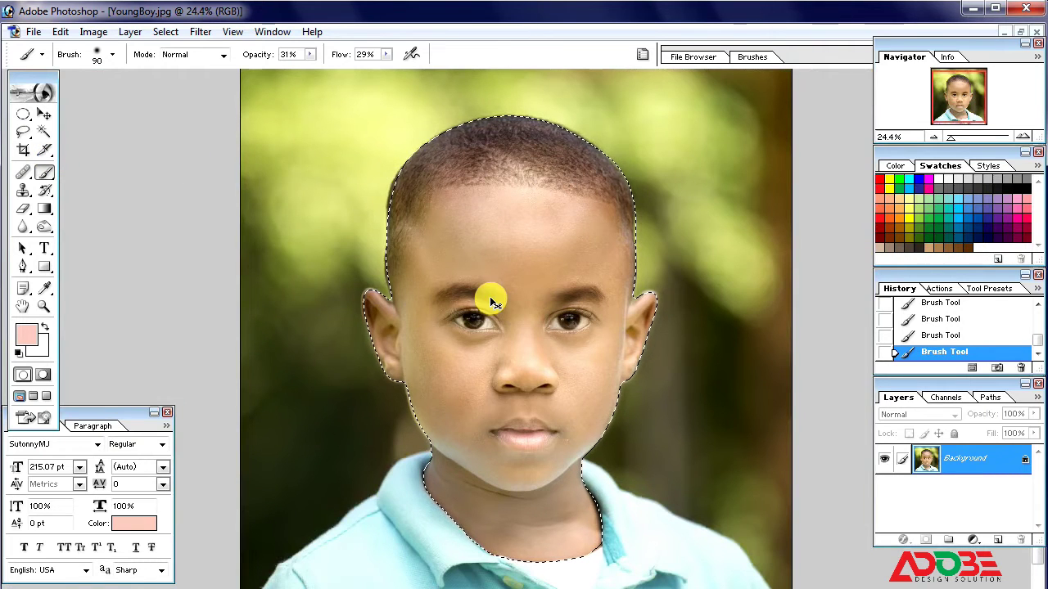
pyautogui.hotkey('ctrl', '0')
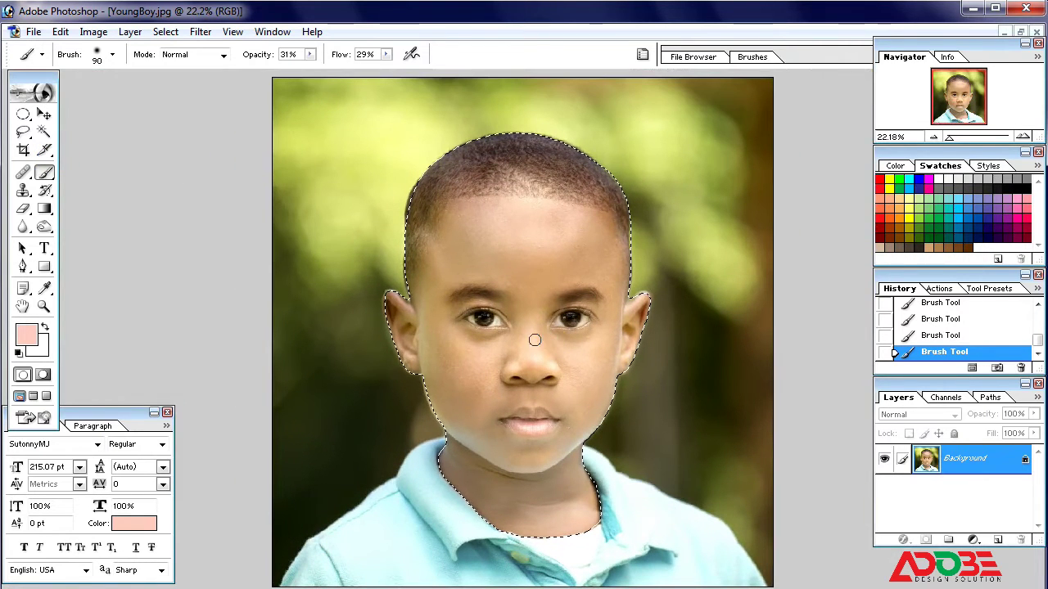
# - Start a Selective Color adjustment on the selected face and neck and set Black to +4% for Blacks
pyautogui.click(91, 33)
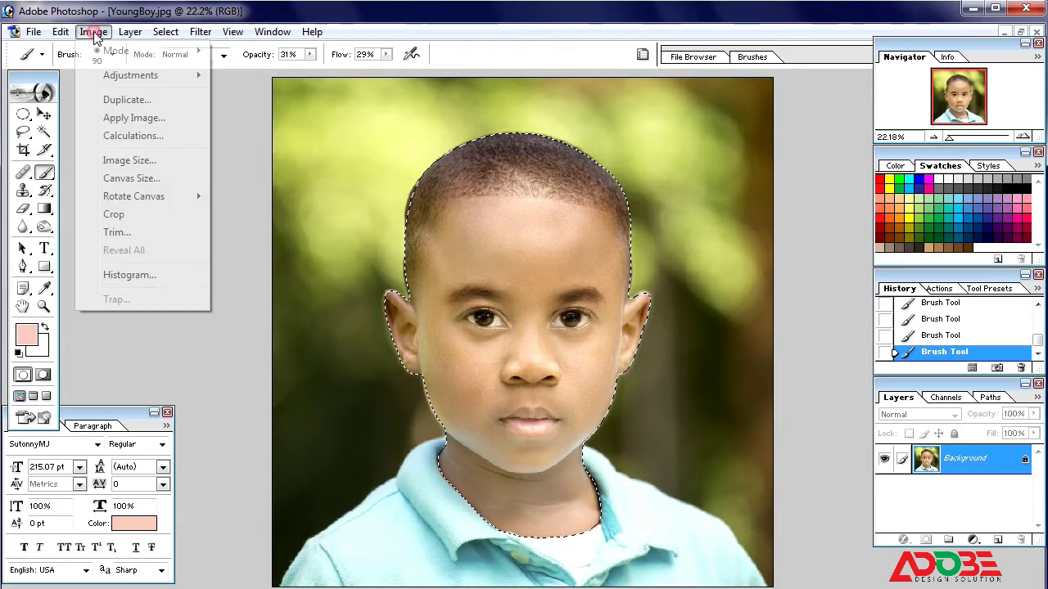
pyautogui.moveTo(147, 76)
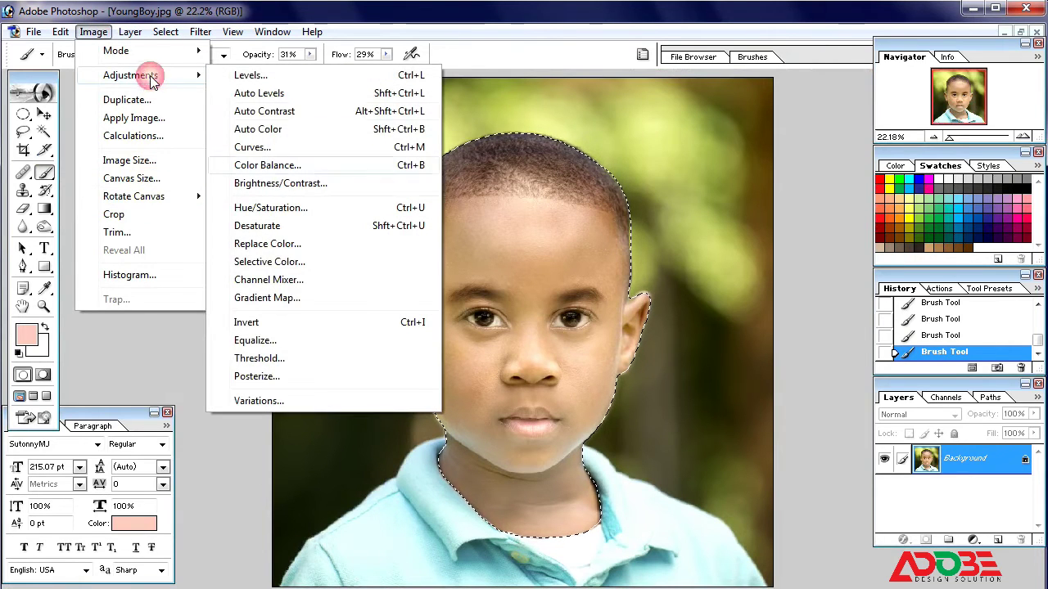
pyautogui.click(289, 266)
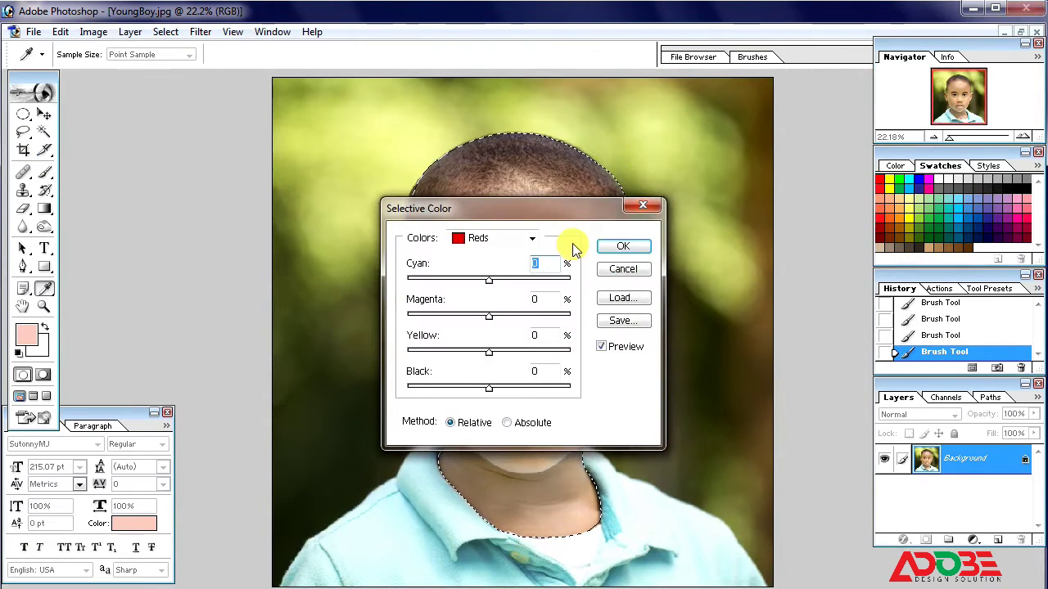
pyautogui.moveTo(554, 215); pyautogui.dragTo(799, 142)
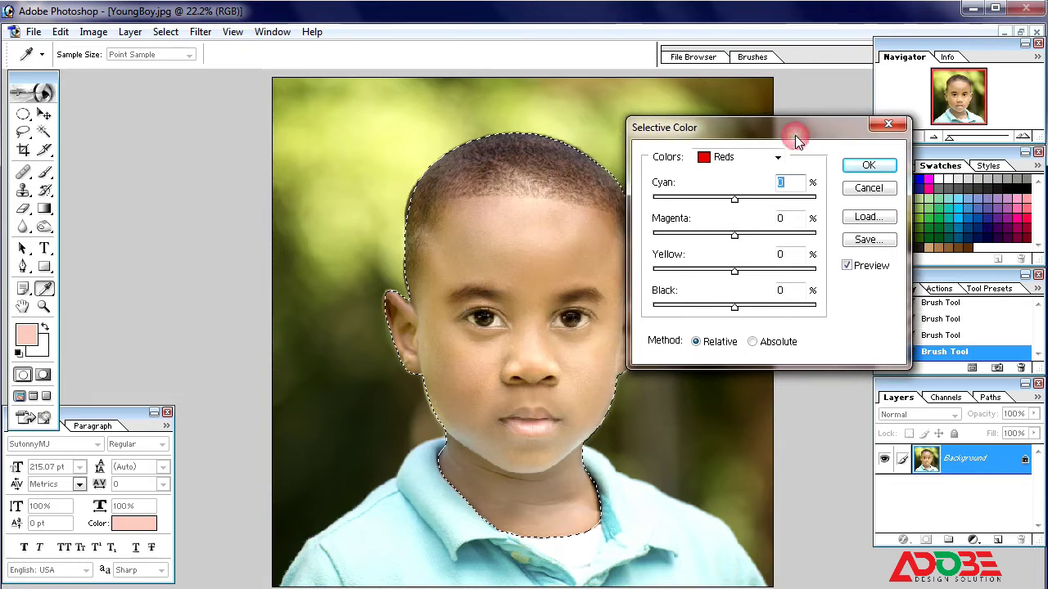
pyautogui.click(731, 157)
pyautogui.click(733, 279)
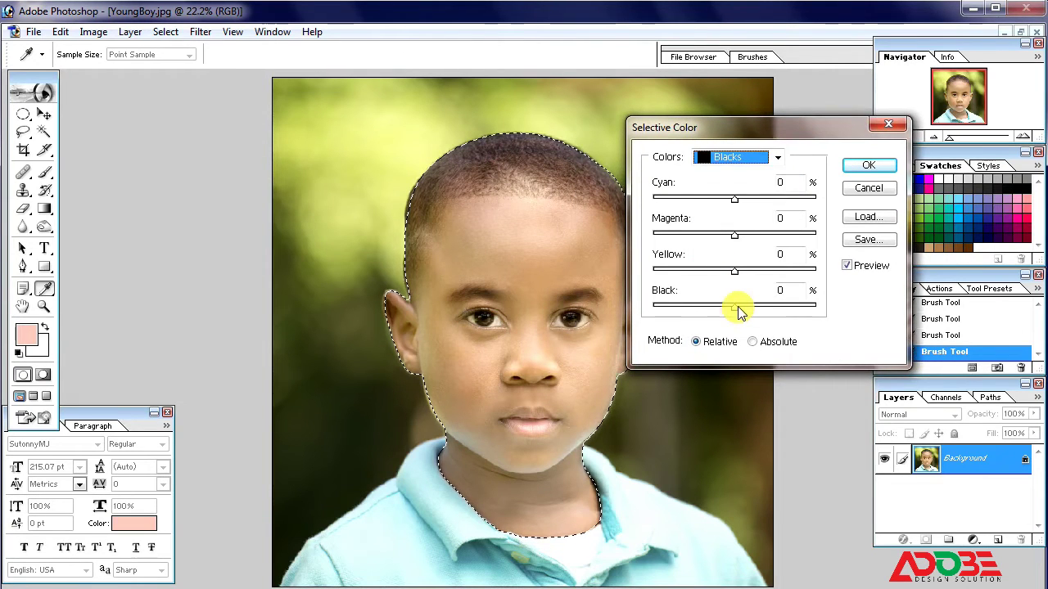
pyautogui.click(739, 311)
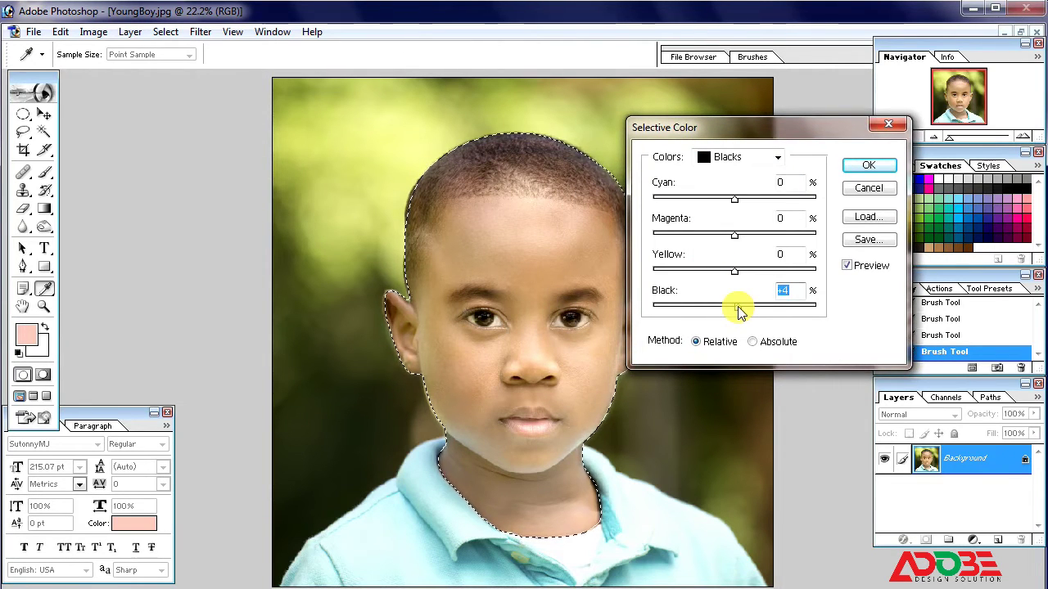
# - Set Cyan to +2% for Whites and apply the Selective Color adjustment
pyautogui.click(730, 158)
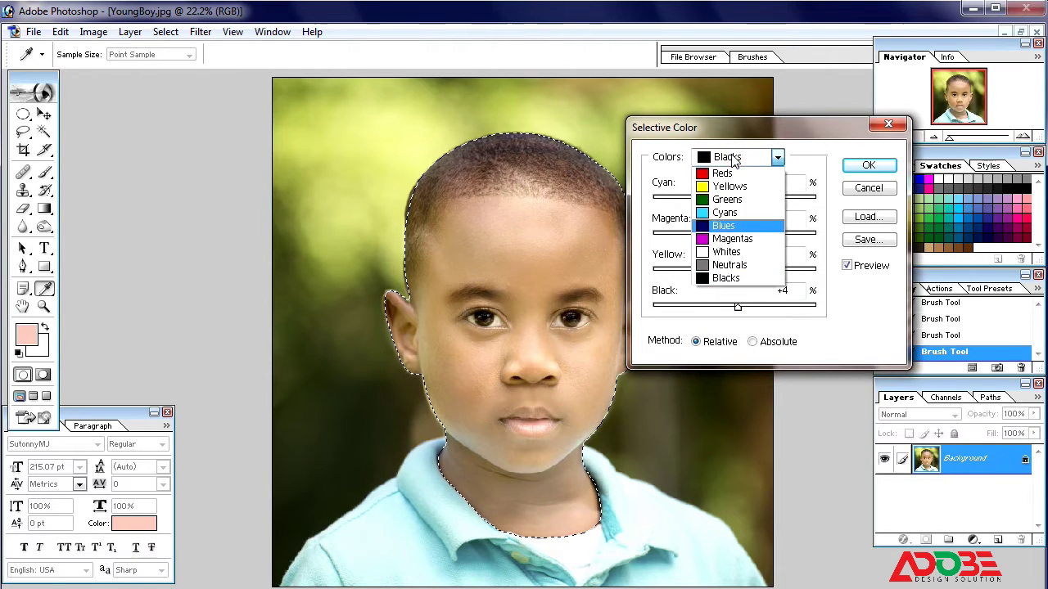
pyautogui.click(720, 254)
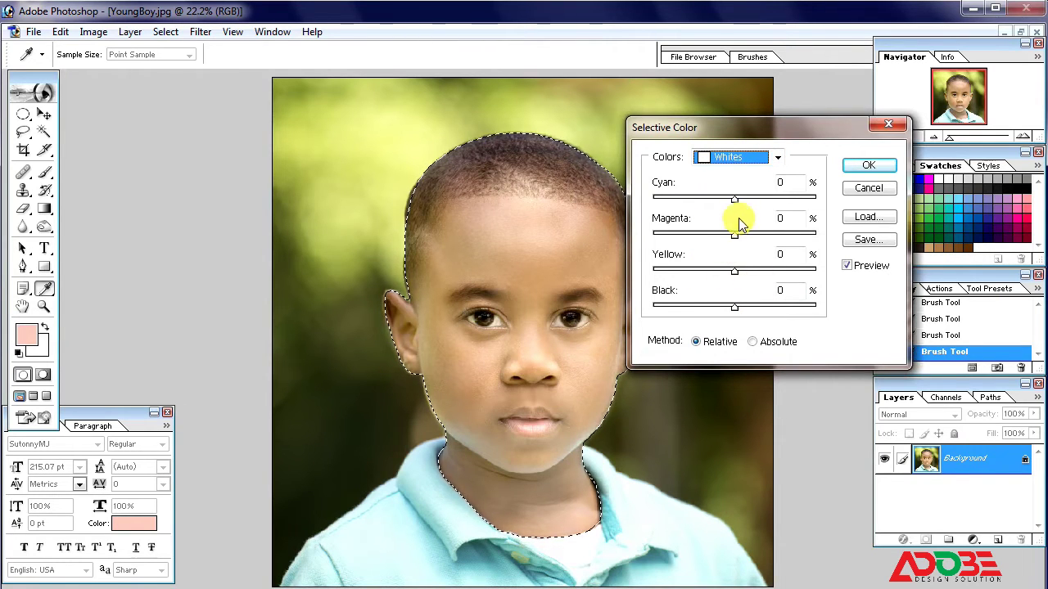
pyautogui.click(731, 315)
pyautogui.click(735, 199)
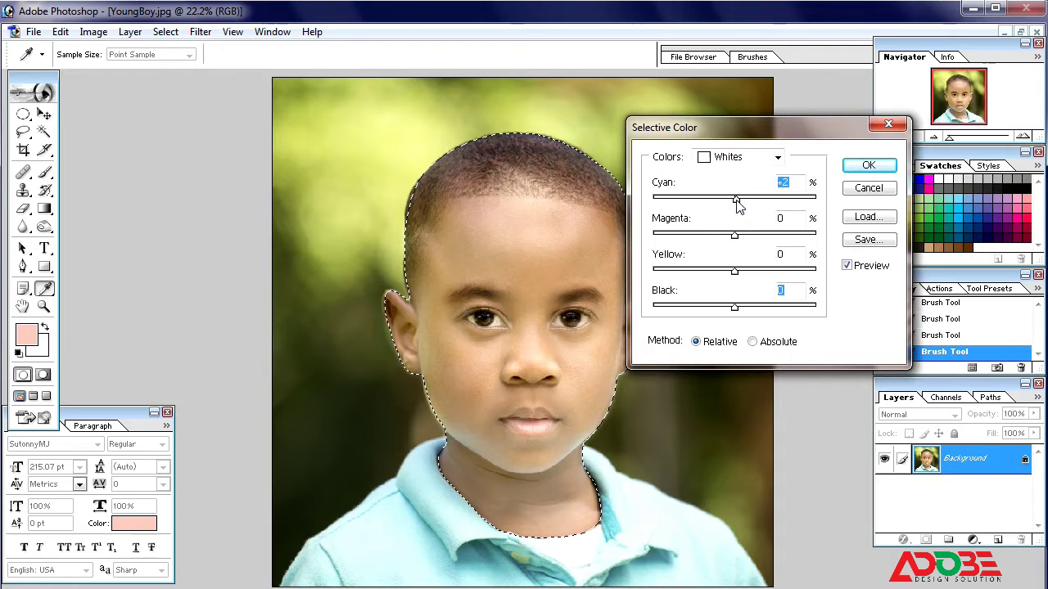
pyautogui.click(867, 163)
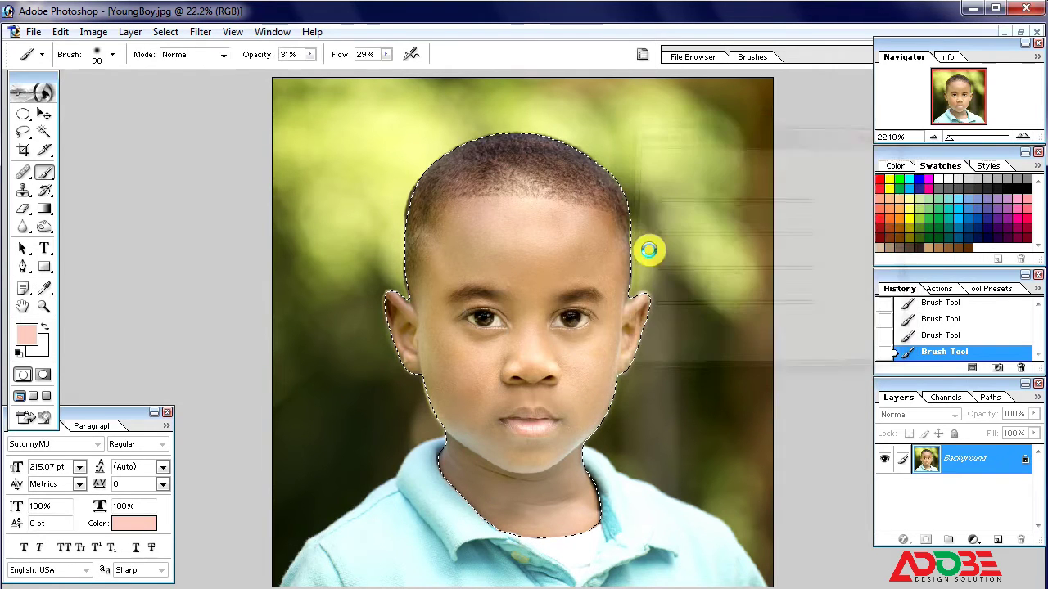
# - Brighten the selected face and neck slightly by raising the midtones of the RGB curve with Curves
pyautogui.scroll(1, 559, 285)
pyautogui.keyDown('alt'); pyautogui.click(573, 292); pyautogui.keyUp('alt')
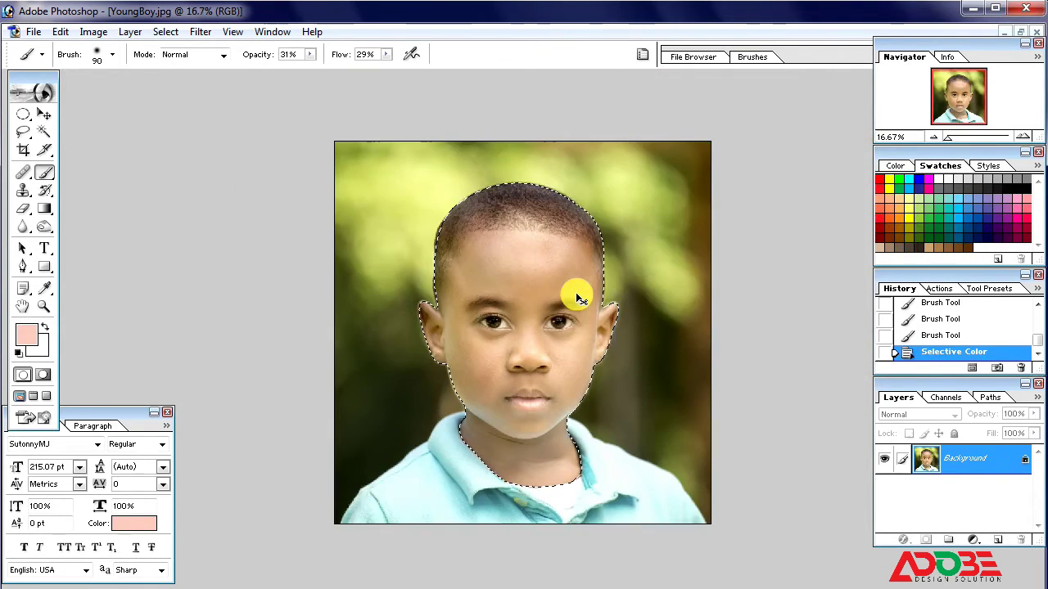
pyautogui.hotkey('ctrl', 'm')
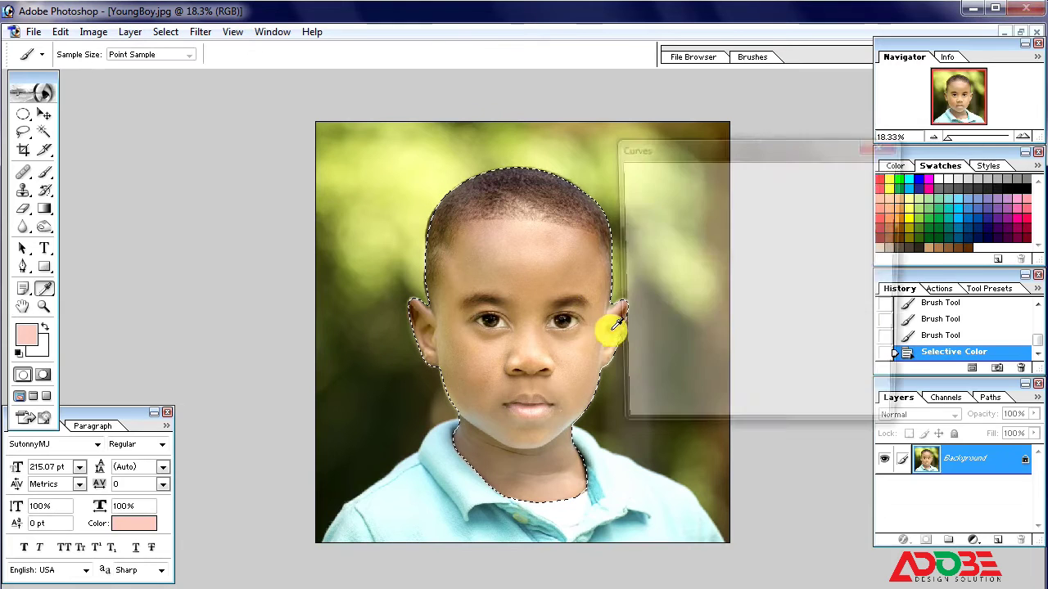
pyautogui.moveTo(720, 269); pyautogui.dragTo(724, 267)
pyautogui.press('Return')
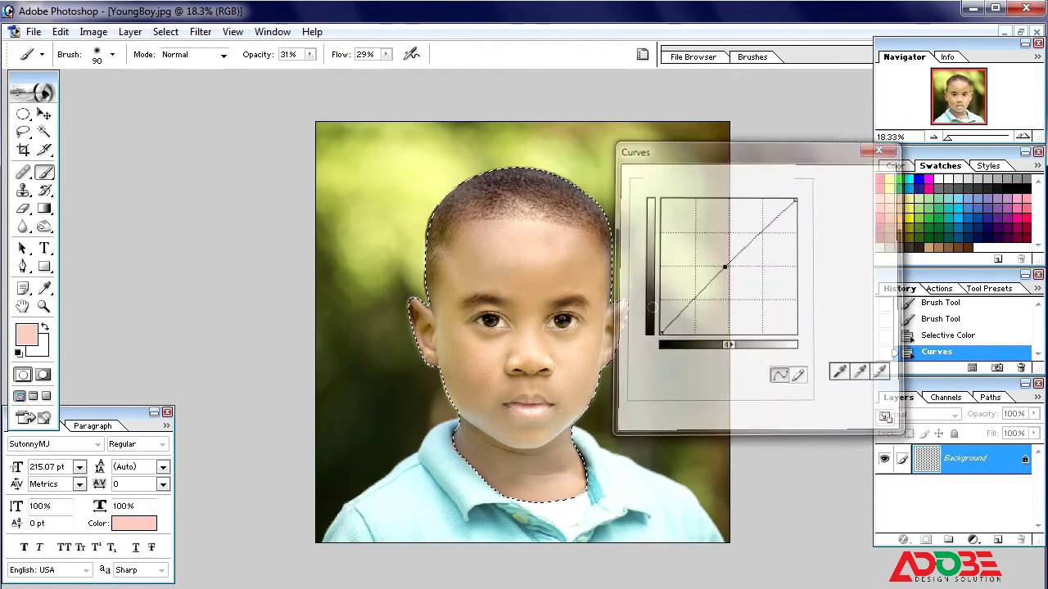
# - Lighten the cheeks, jaw and chin with the size 400 Dodge tool set to Midtones at 50% exposure
pyautogui.moveTo(344, 157); pyautogui.dragTo(766, 565)
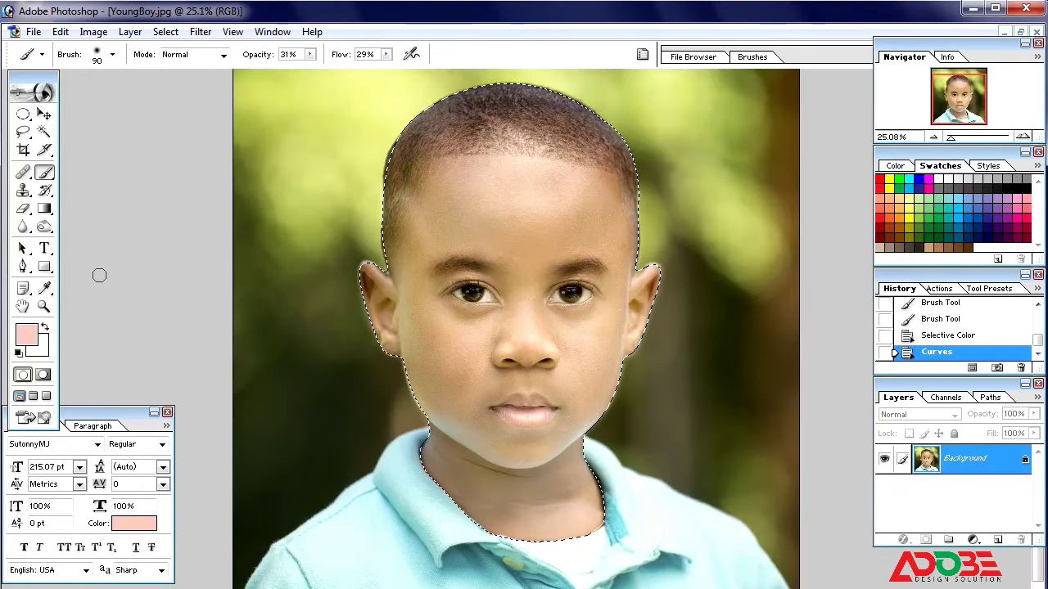
pyautogui.click(45, 230)
pyautogui.moveTo(45, 229); pyautogui.dragTo(88, 237)
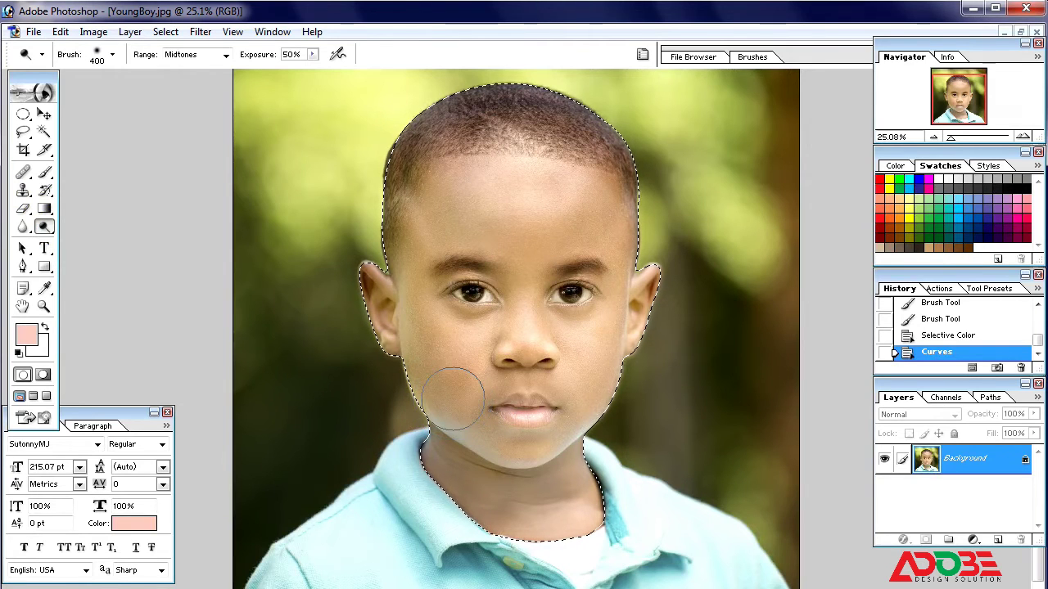
pyautogui.moveTo(463, 403); pyautogui.dragTo(461, 383)
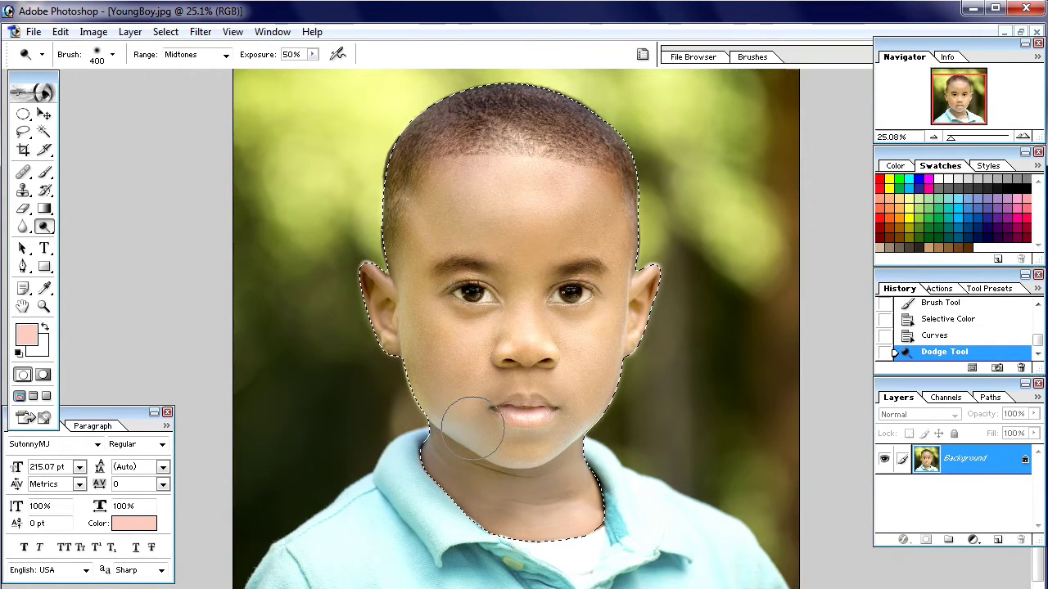
pyautogui.moveTo(467, 421); pyautogui.dragTo(558, 440)
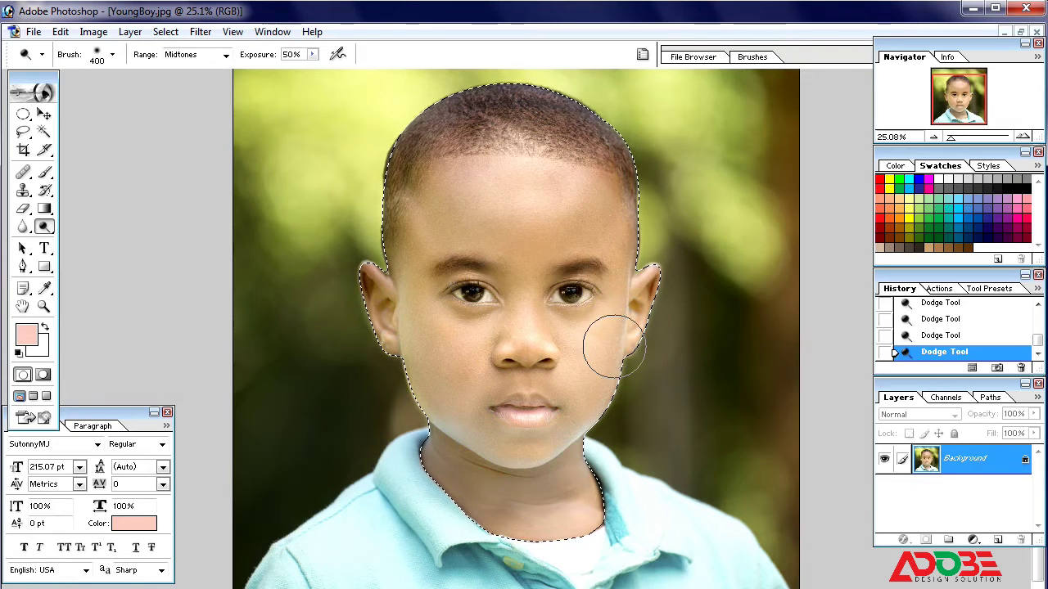
# - Dodge the forehead and the area between the eyebrows with the same size 400 brush
pyautogui.hotkey('ctrl', '-')
pyautogui.hotkey('ctrl', '-')
pyautogui.scroll(1, 581, 300)
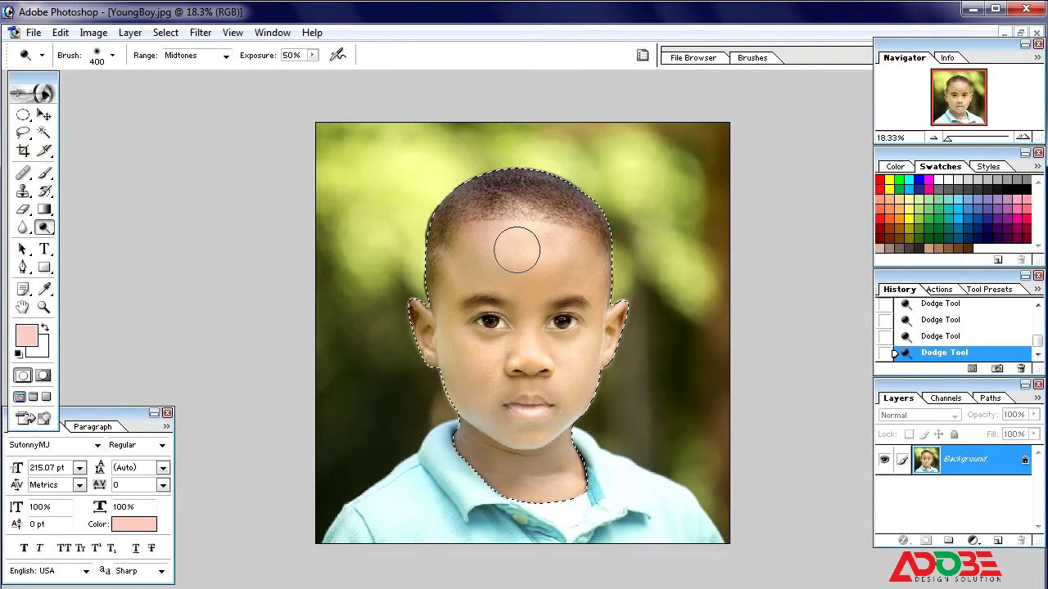
pyautogui.moveTo(529, 272); pyautogui.dragTo(539, 282)
pyautogui.hotkey('ctrl', '0')
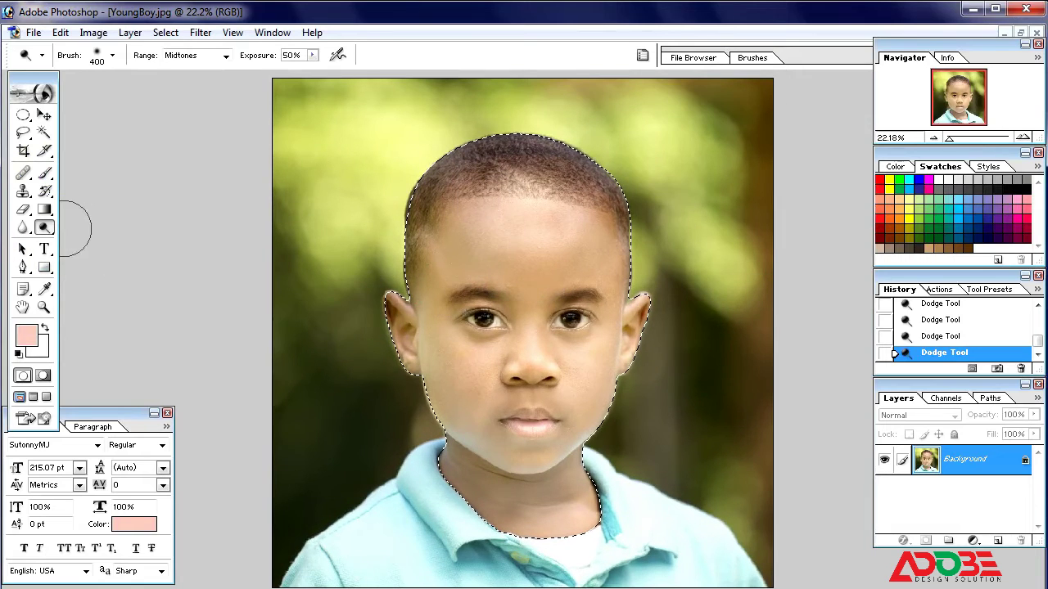
pyautogui.scroll(1, 546, 282)
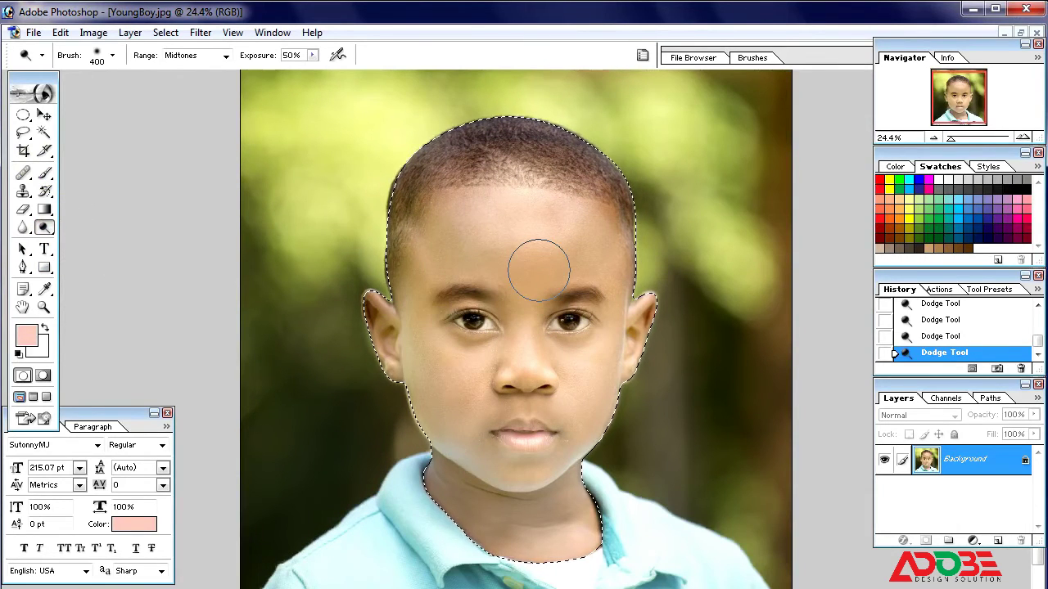
pyautogui.moveTo(538, 269)
pyautogui.mouseDown()
pyautogui.moveTo(515, 275)
pyautogui.moveTo(519, 265)
pyautogui.moveTo(527, 307)
pyautogui.mouseUp()
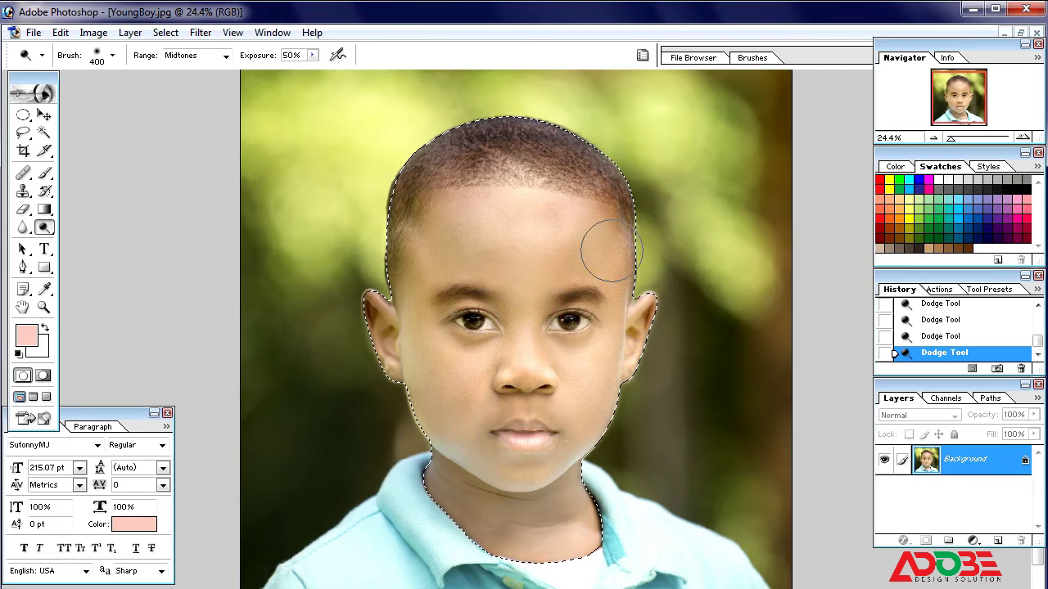
# - Deselect the face and neck and switch to the Move tool
pyautogui.scroll(-6, 336, 310)
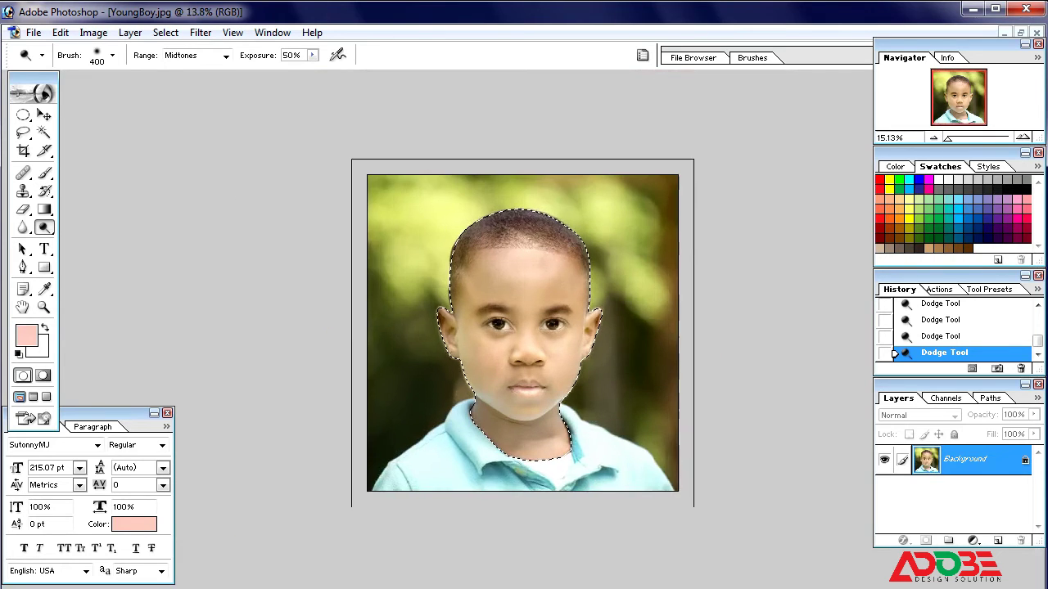
pyautogui.scroll(3, 360, 298)
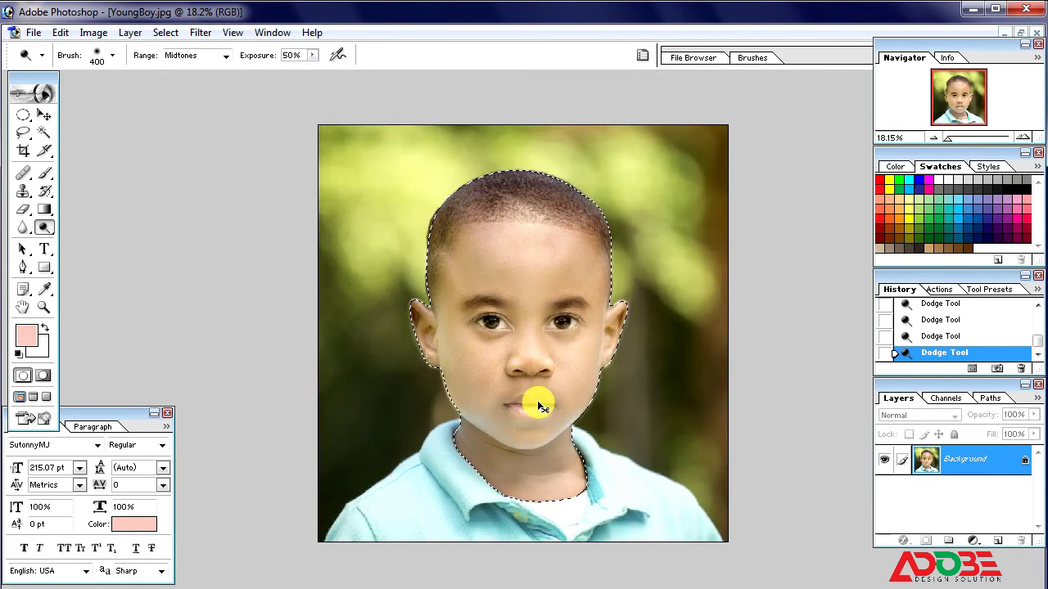
pyautogui.hotkey('ctrl', 'd')
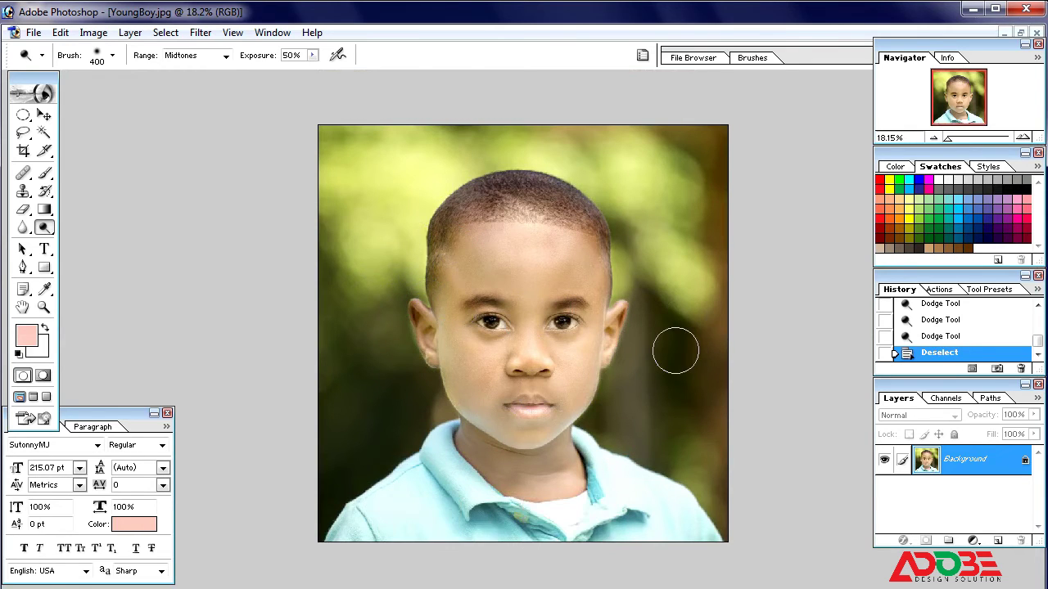
pyautogui.hotkey('ctrl', '-')
pyautogui.hotkey('ctrl', '-')
pyautogui.hotkey('ctrl', '0')
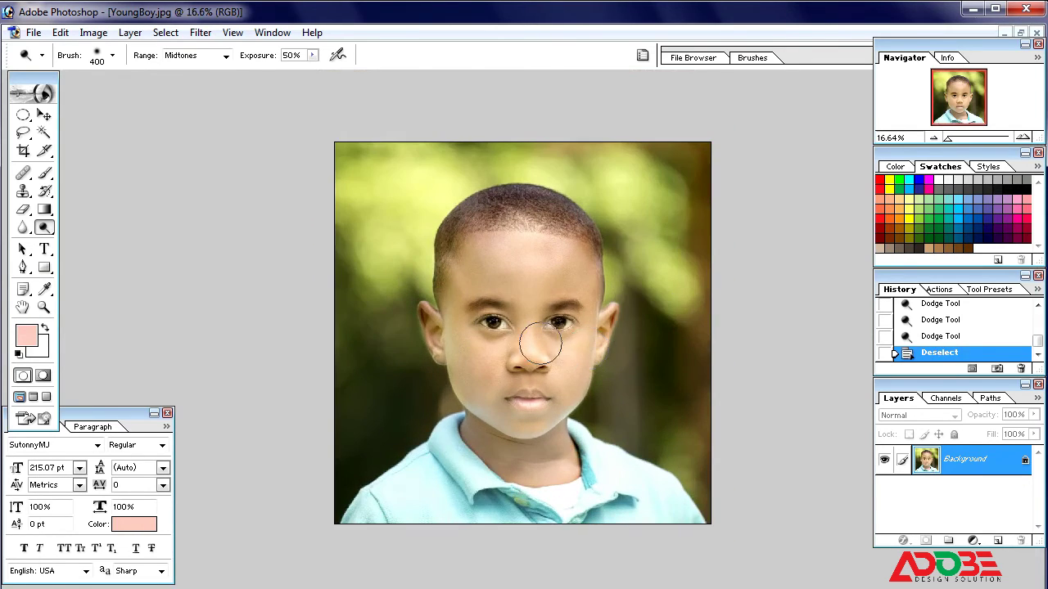
pyautogui.click(44, 115)
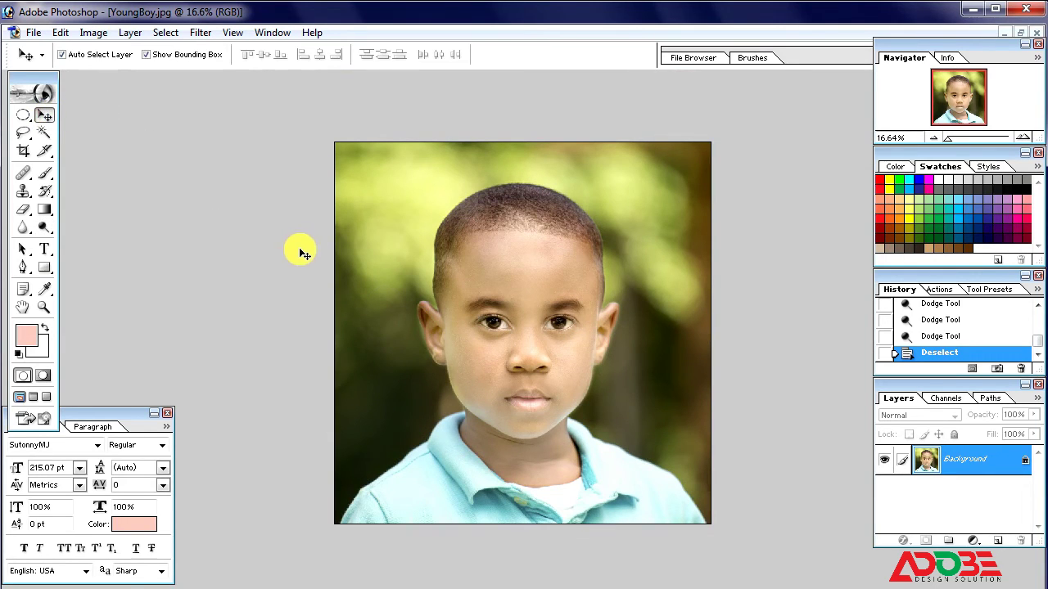
pyautogui.hotkey('ctrl', '-')
pyautogui.hotkey('ctrl', '-')
pyautogui.hotkey('ctrl', '0')
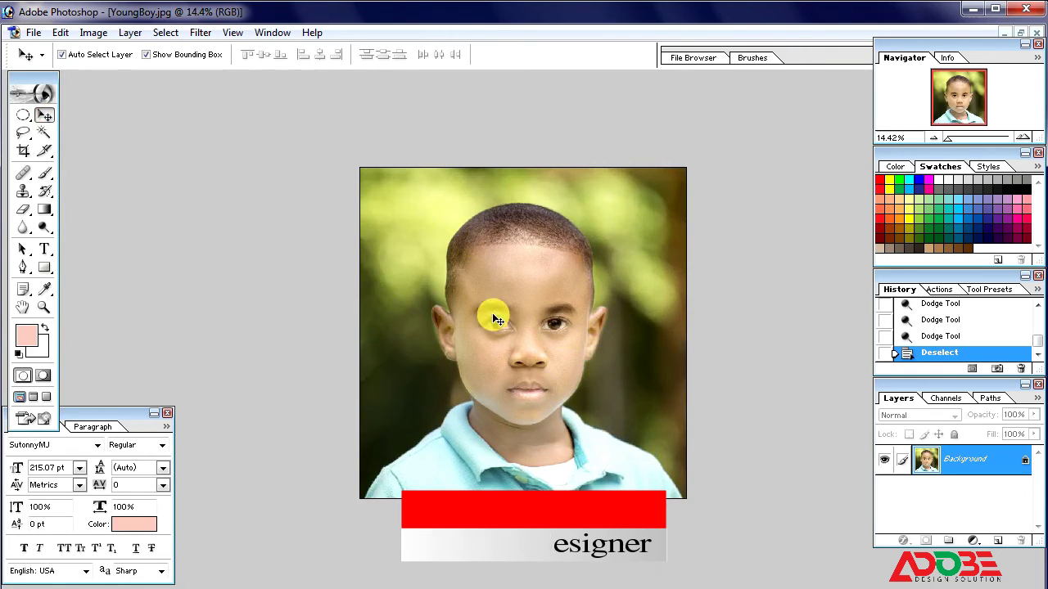
pyautogui.hotkey('ctrl', '0')
pyautogui.hotkey('ctrl', '-')
pyautogui.hotkey('ctrl', '-')
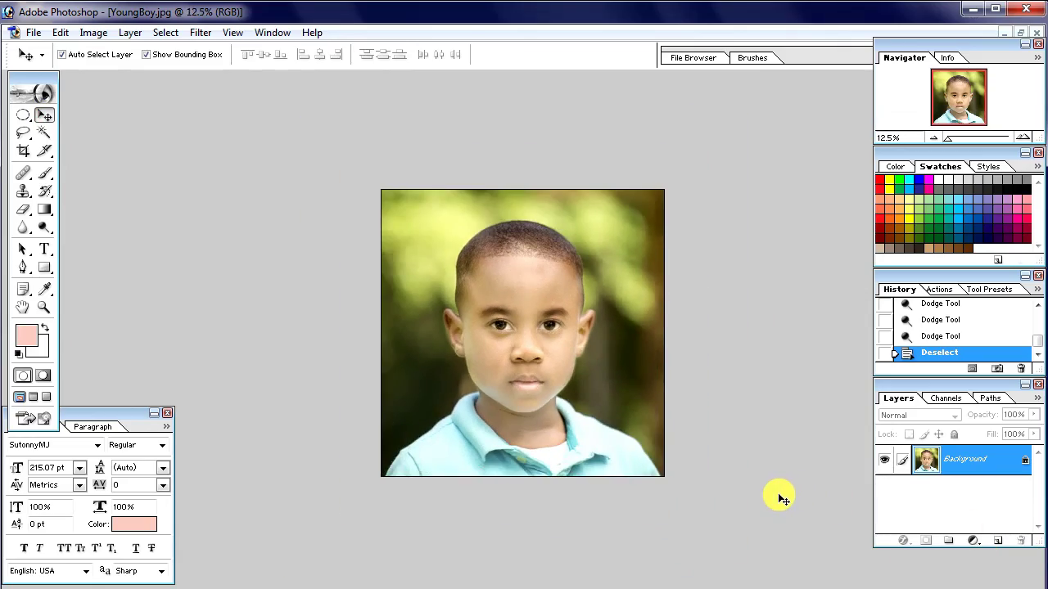